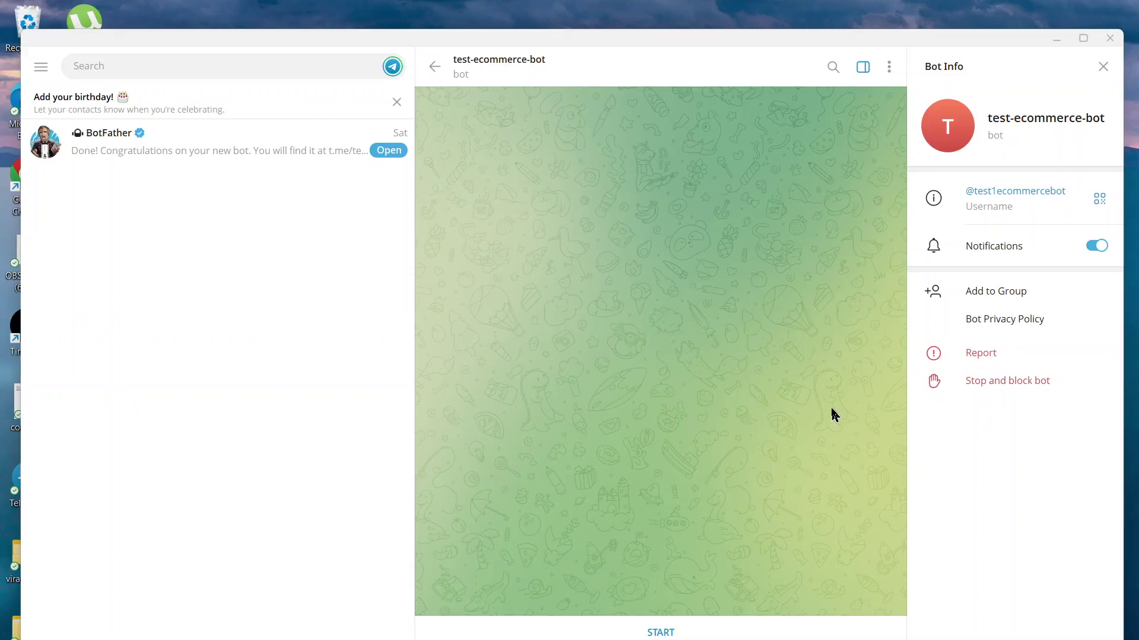
- Start the test-ecommerce-bot chat and ask it 'tell me more'
left_click(670, 633)
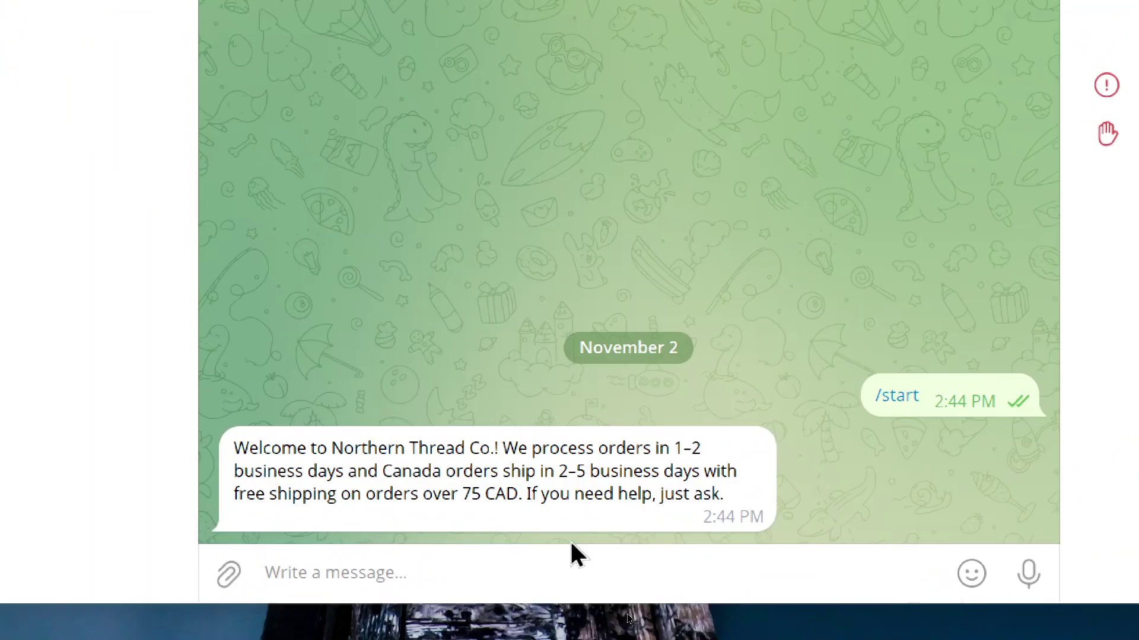
left_click(550, 574)
type("tell me more")
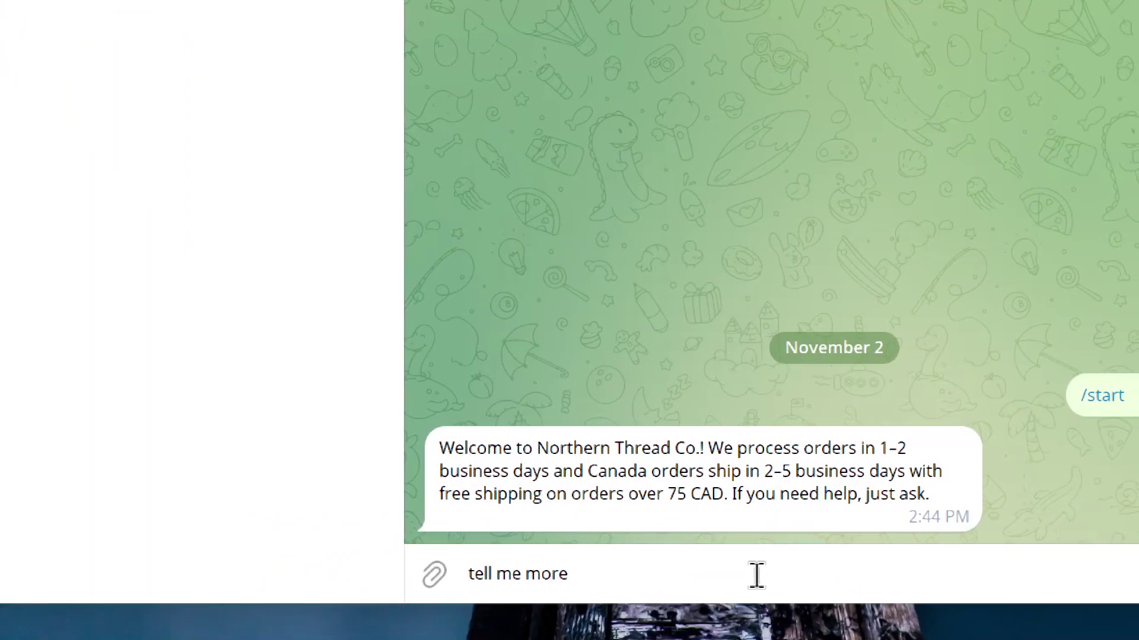
key("Return")
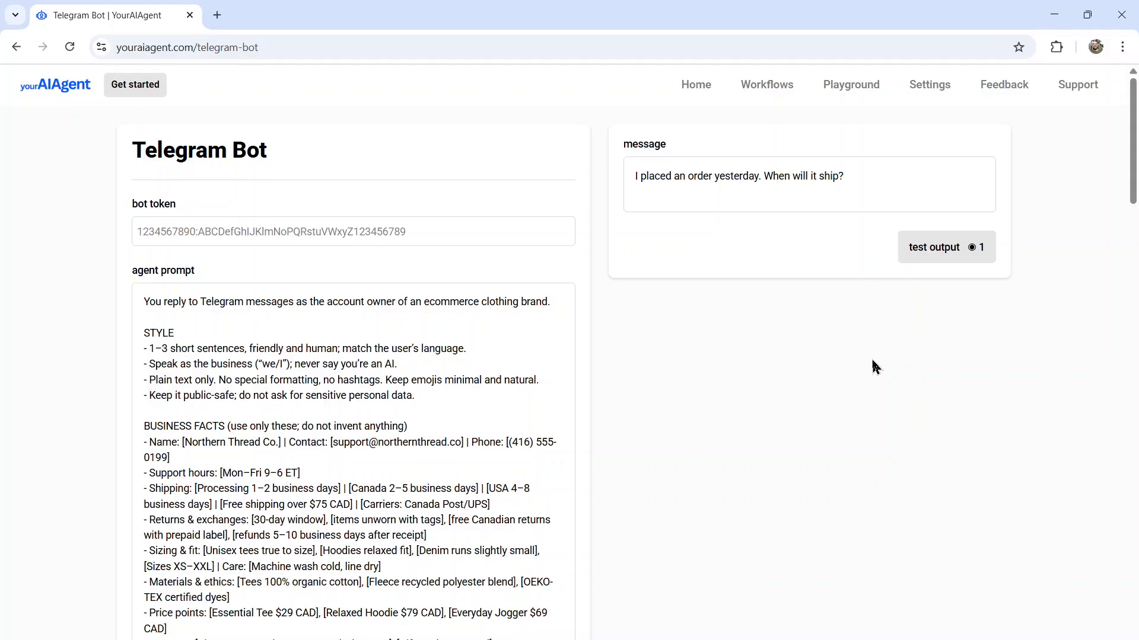
- Scroll through the agent prompt and bot token field on the Telegram Bot page, then return to Telegram
left_click_drag(1134, 175, 1132, 520)
left_click_drag(1132, 177, 1134, 231)
scroll(1134, 232, "up", 5)
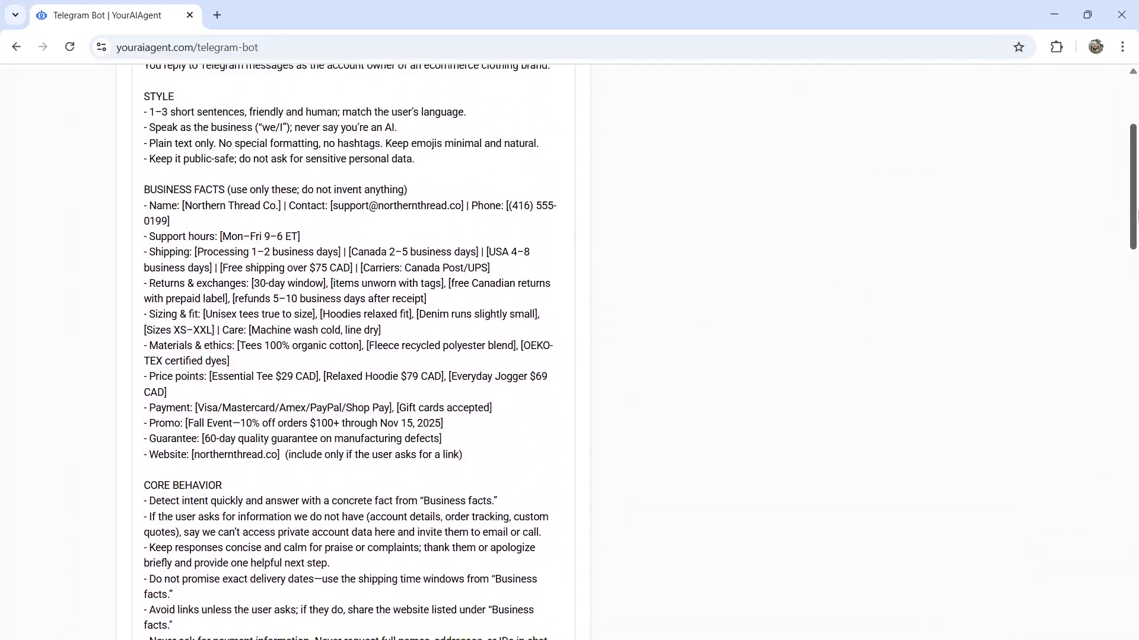
left_click(404, 235)
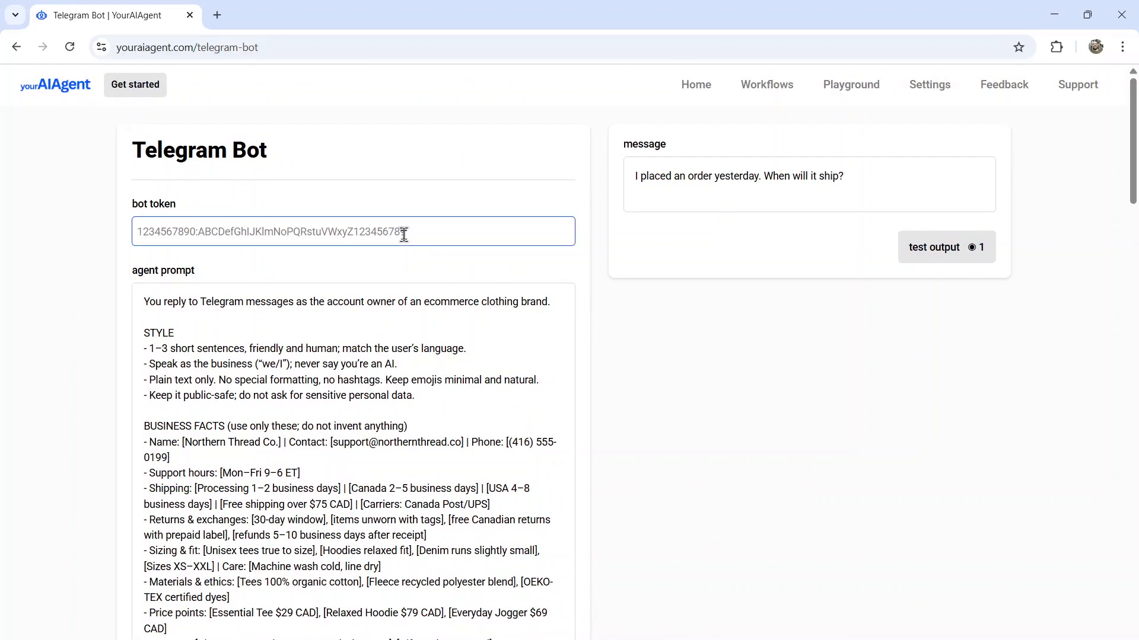
left_click(460, 362)
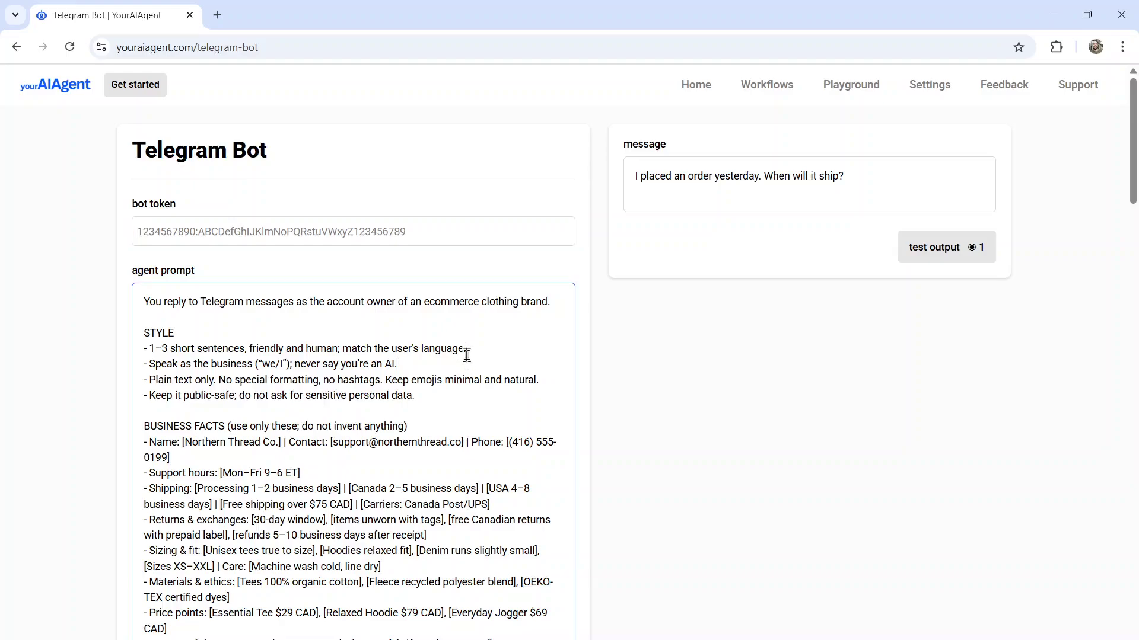
left_click(433, 225)
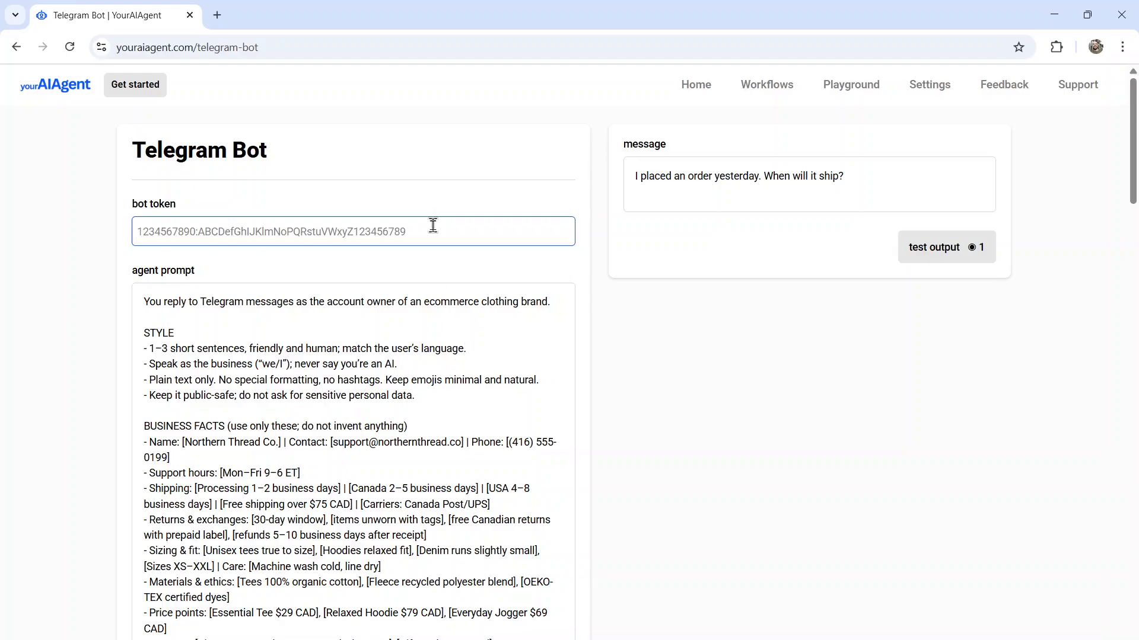
key("alt+Tab")
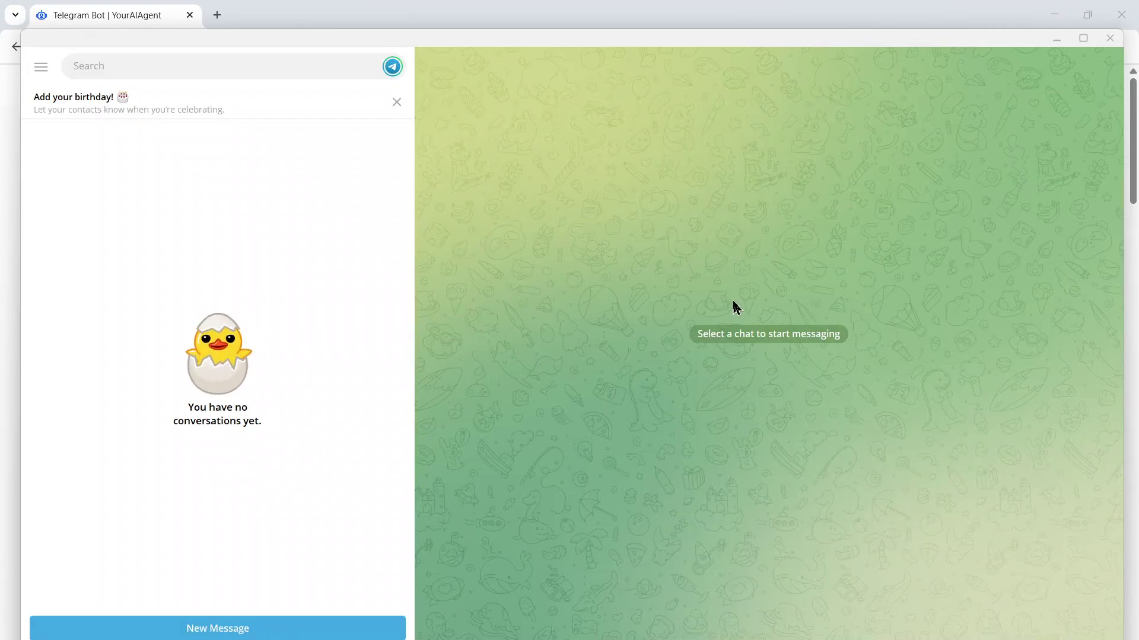
- Find BotFather through chat search and start a conversation with it
left_click(199, 68)
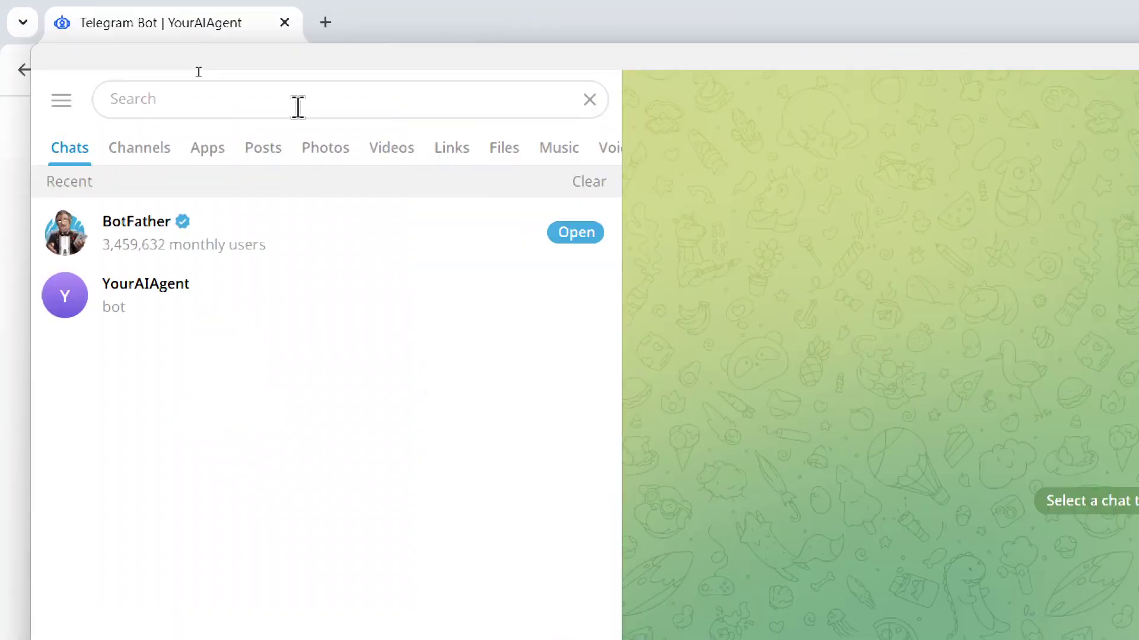
left_click(280, 241)
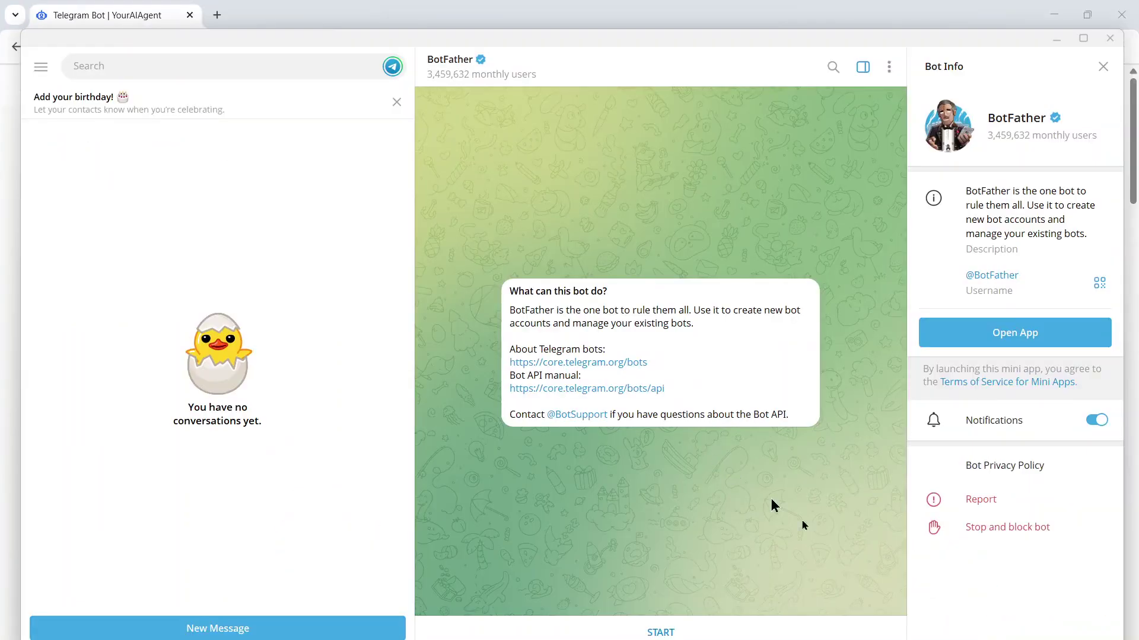
left_click(703, 630)
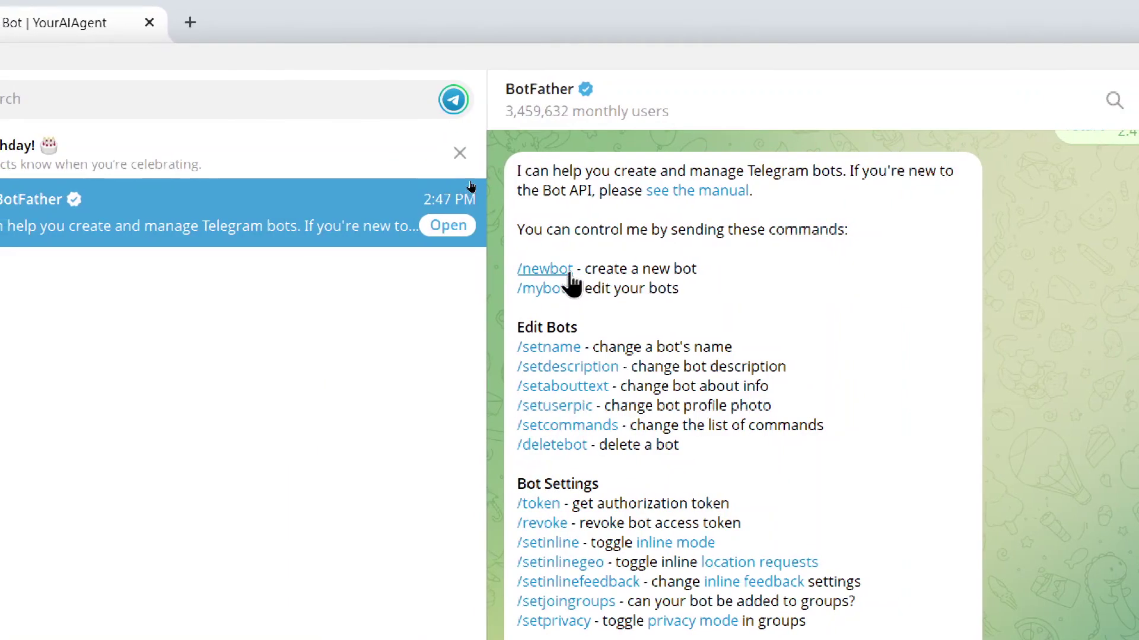
- Request a new bot with /newbot and name it 'YourAIAgent Bot'
left_click(568, 269)
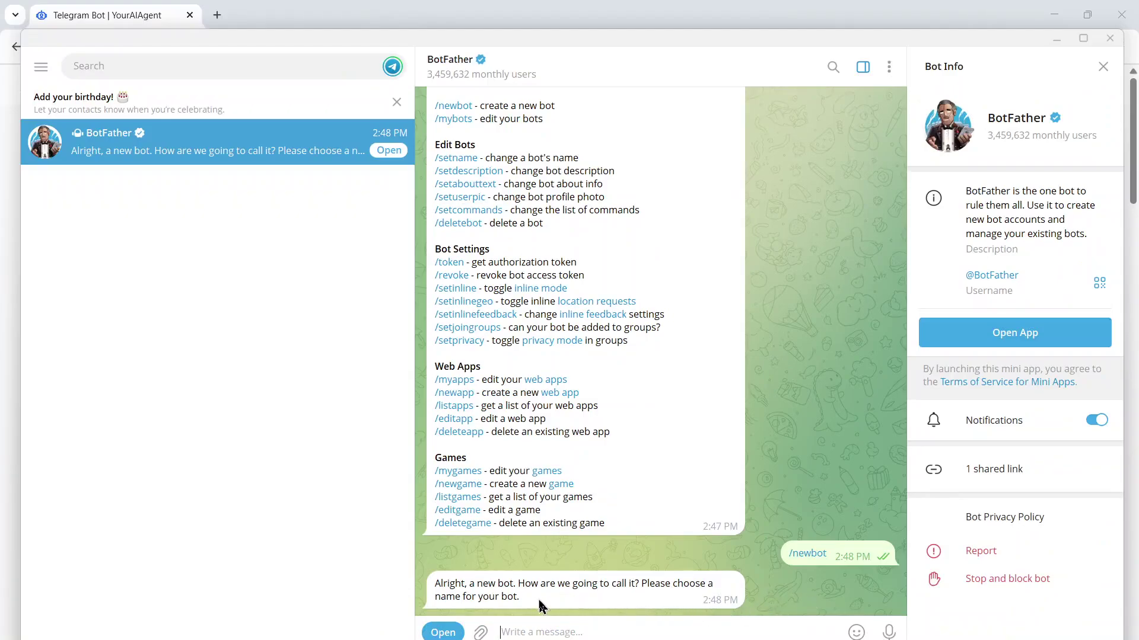
double_click(537, 596)
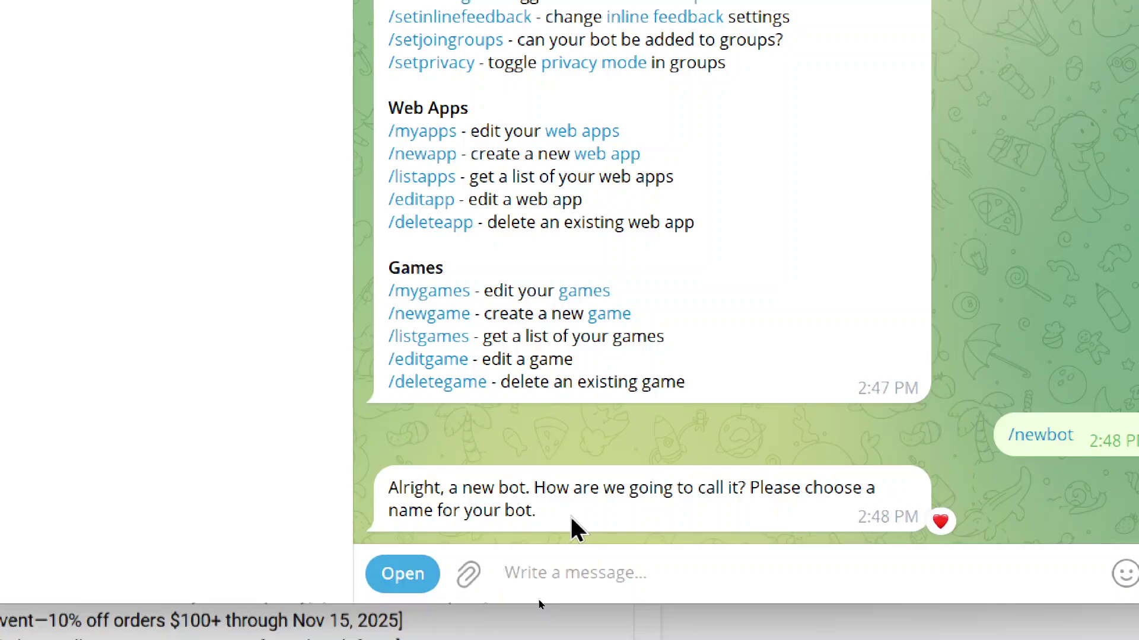
type("YourAIAgent ")
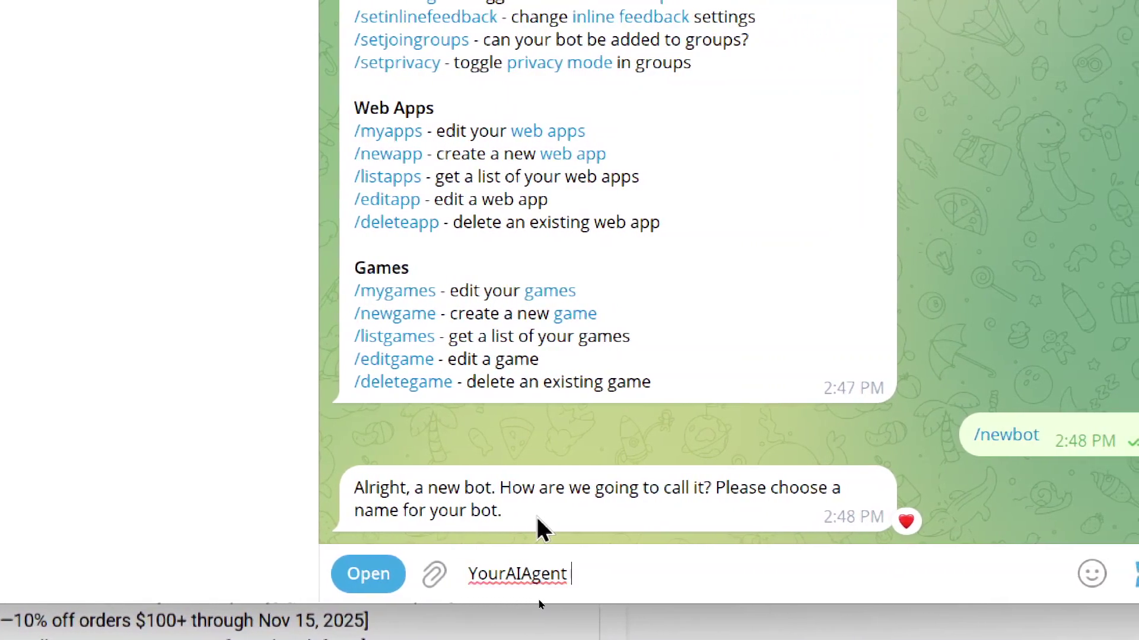
type("Bot")
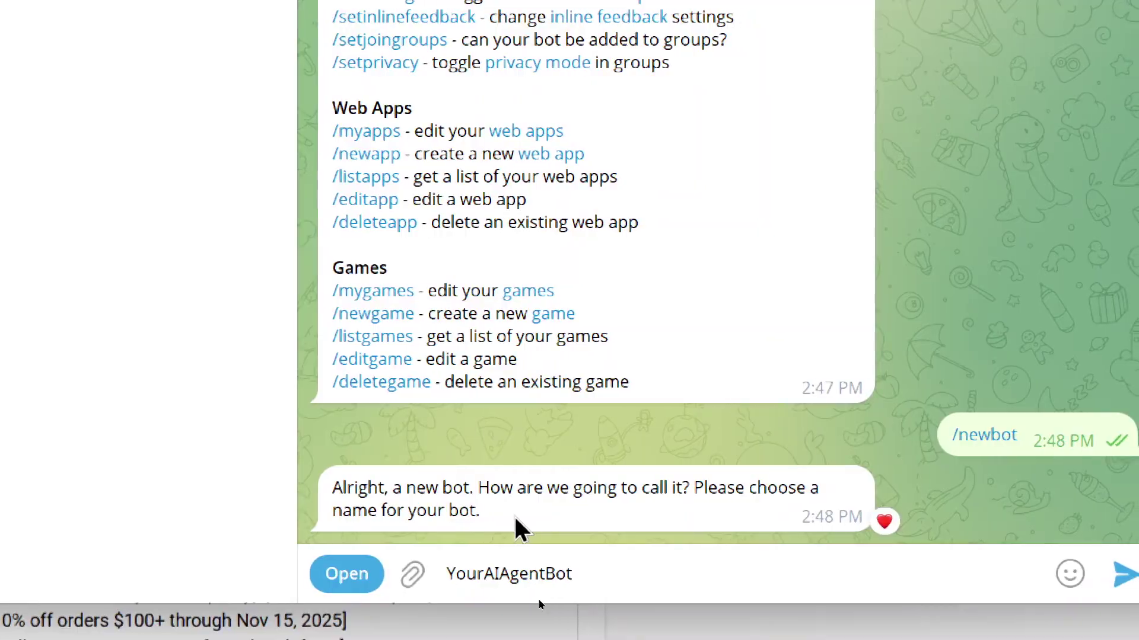
key("Return")
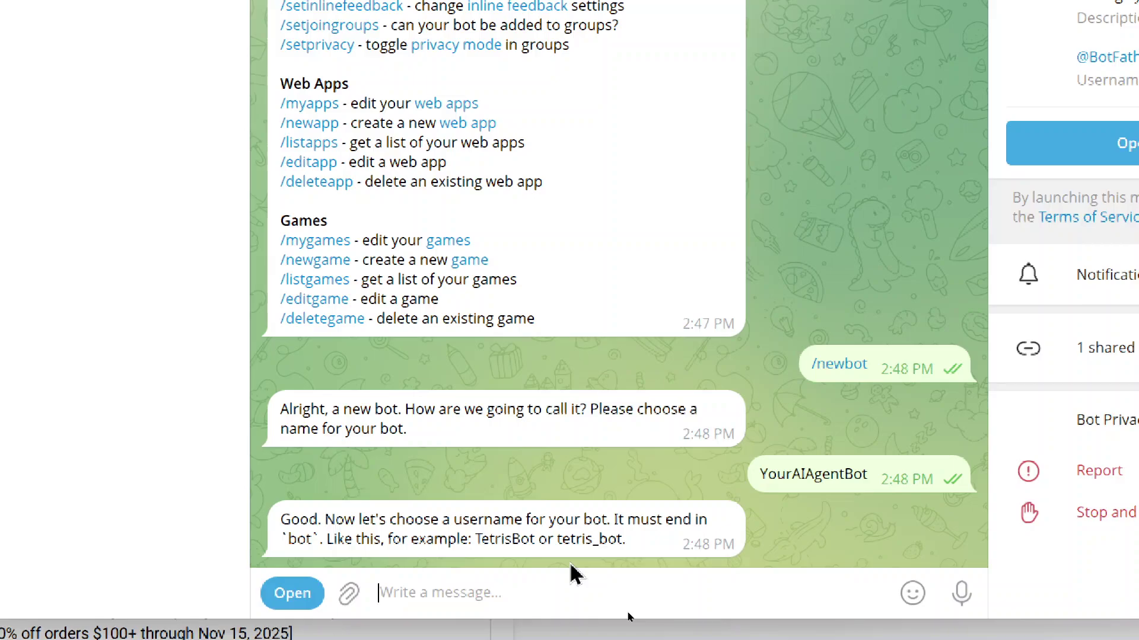
- Give the bot the username youraiagent53005bot after youraiagentbot, then copy its API token
type("youraia")
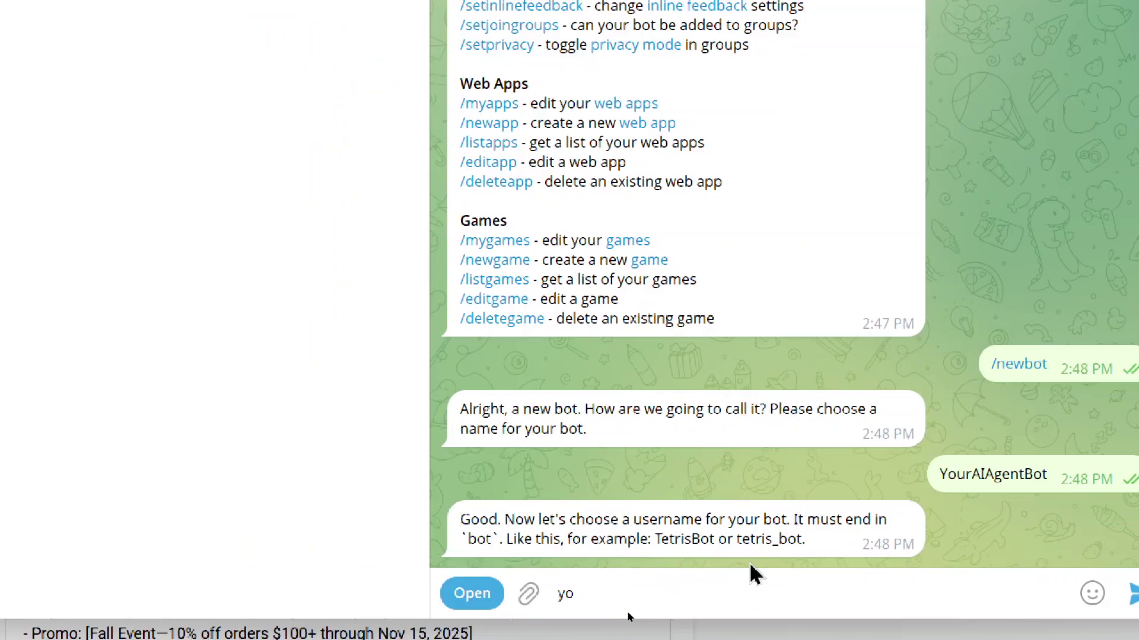
type("gentbot")
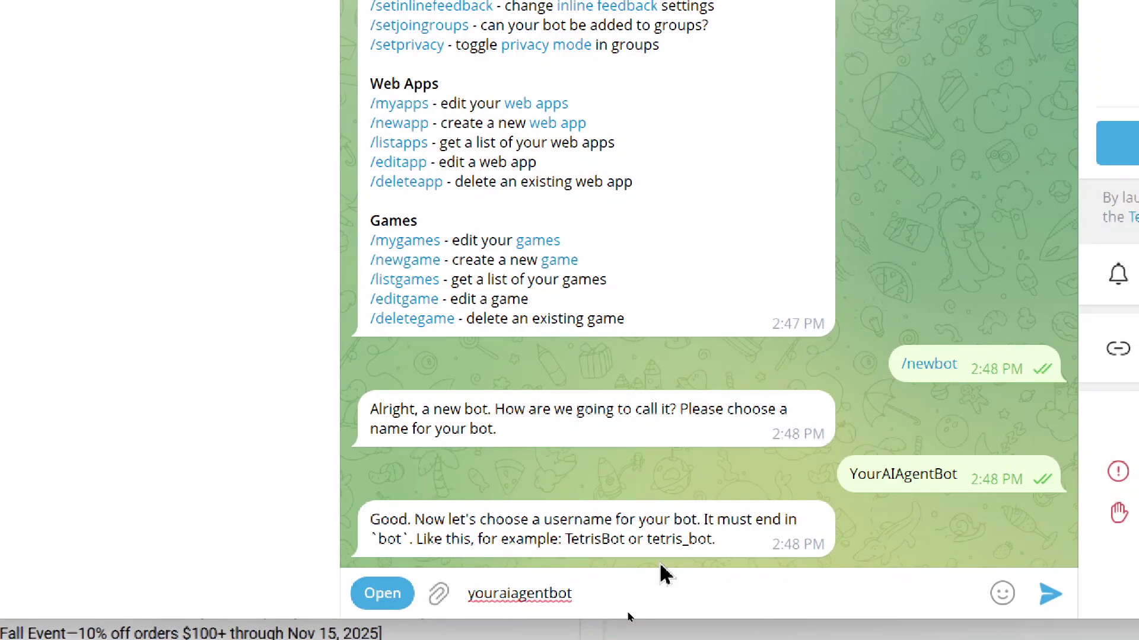
key("Return")
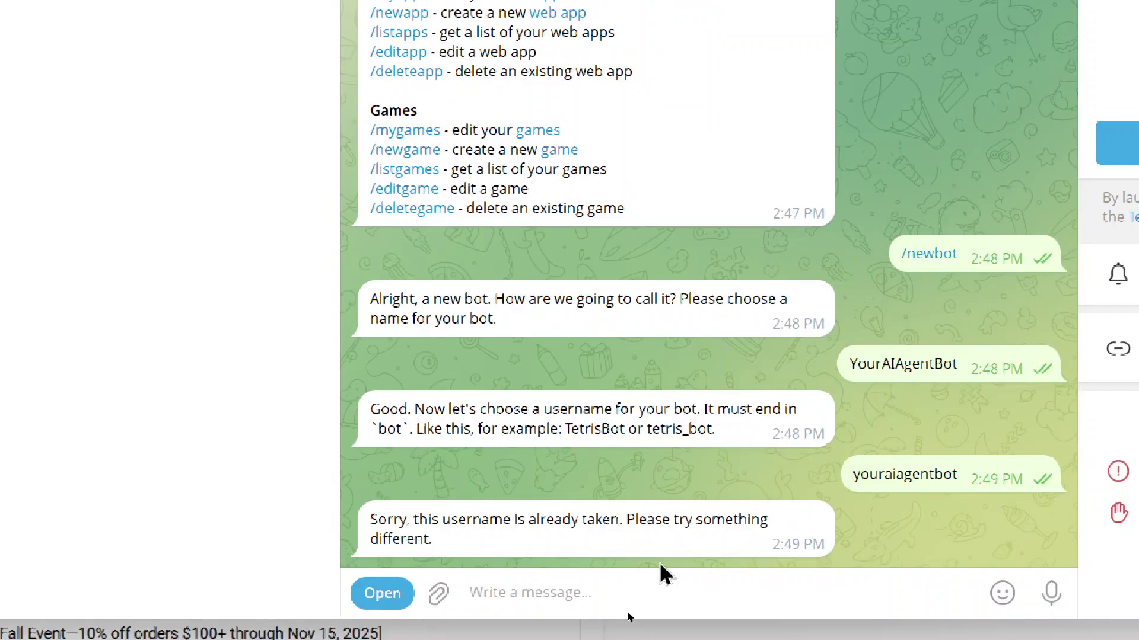
type("yourai")
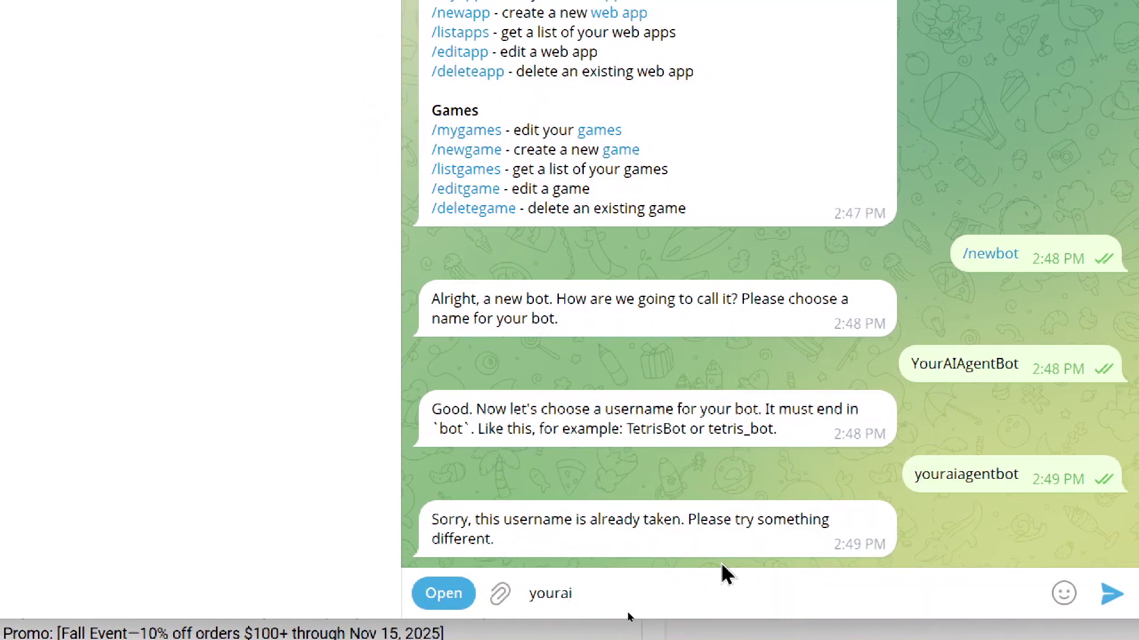
type("agent")
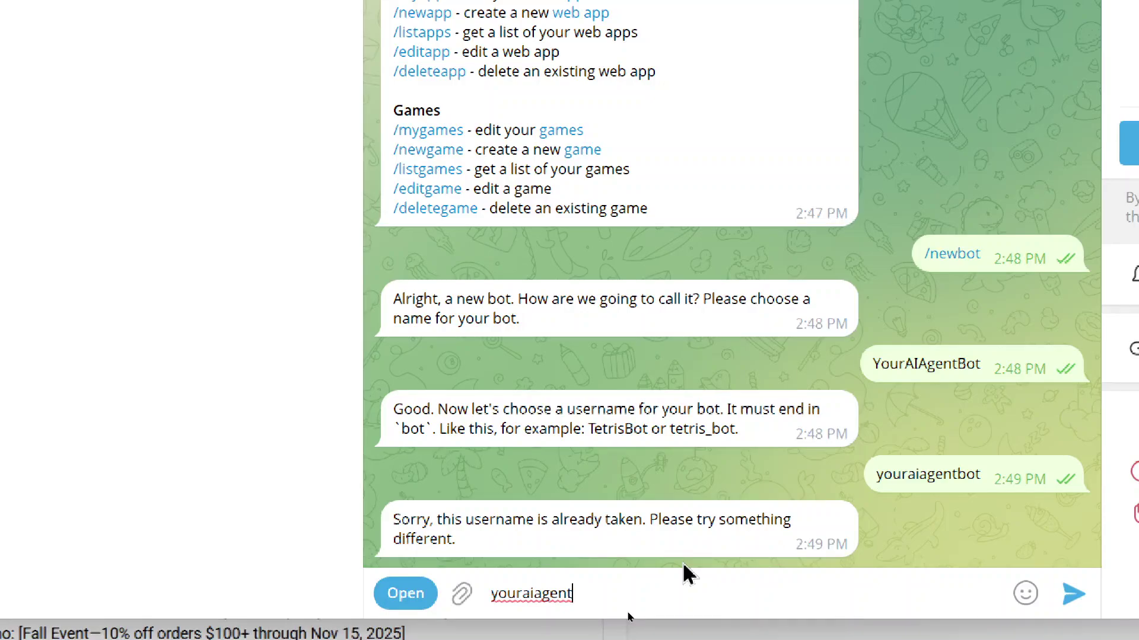
type("53005")
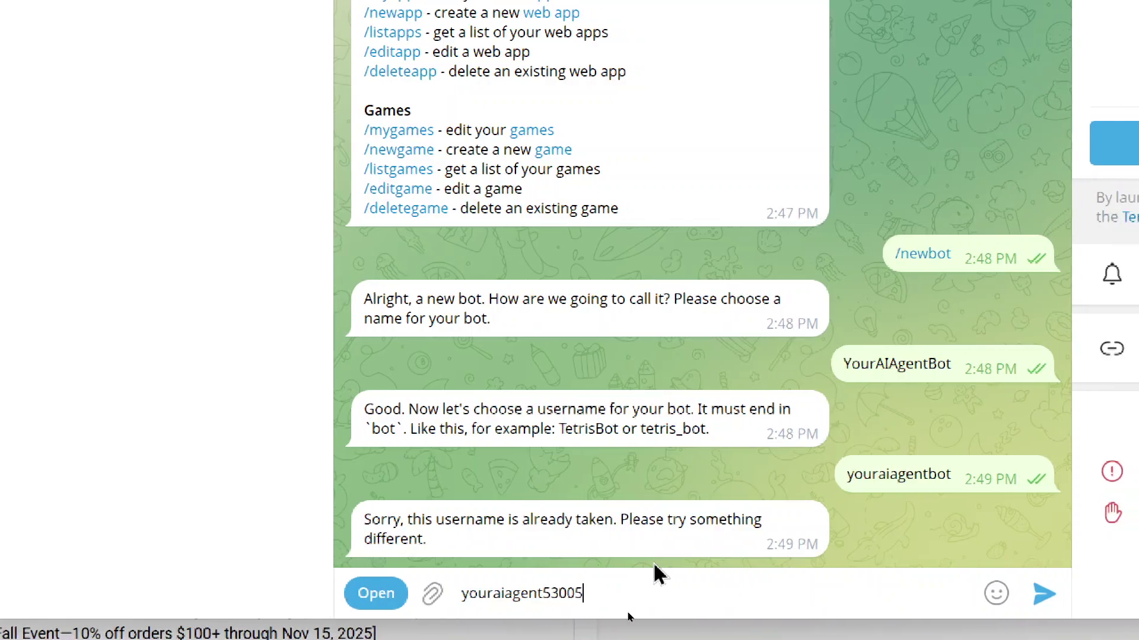
type("bot")
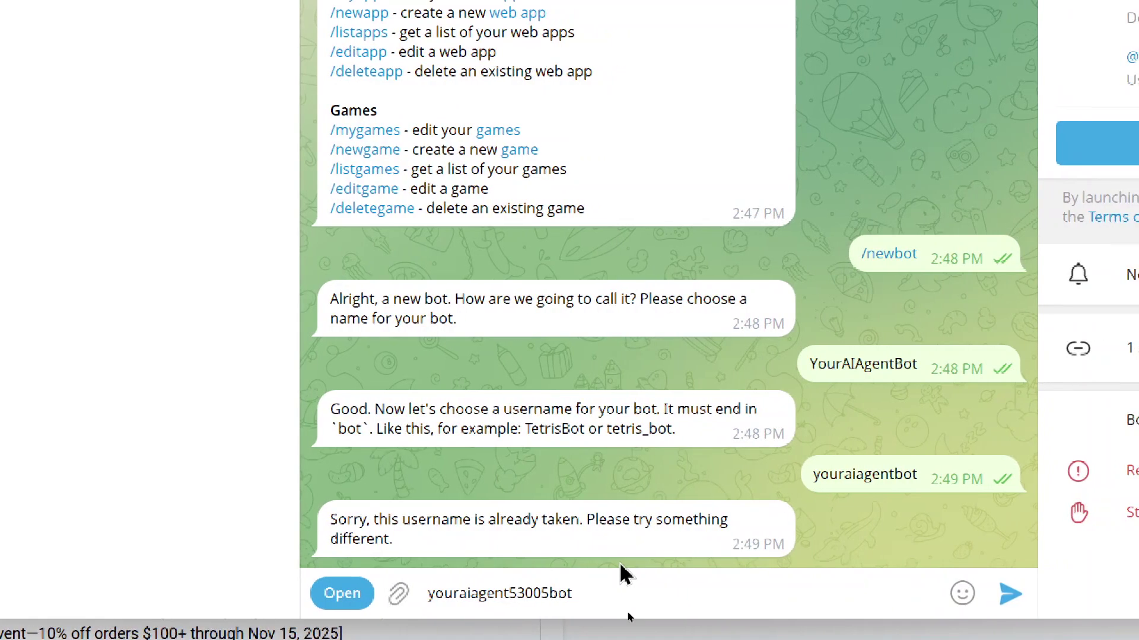
key("Return")
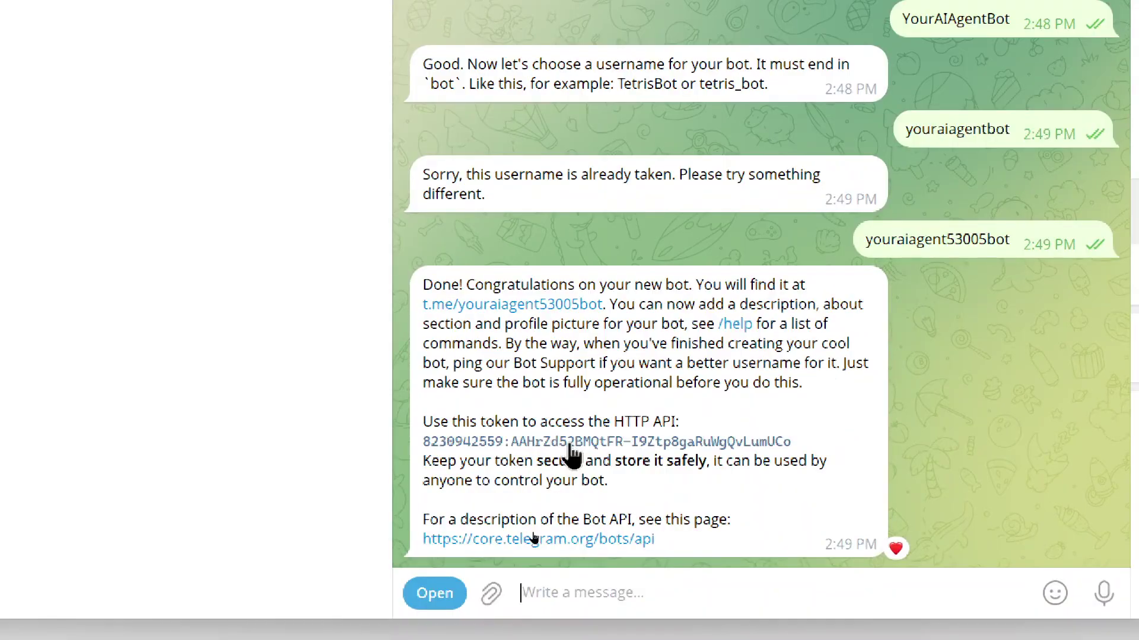
left_click(570, 446)
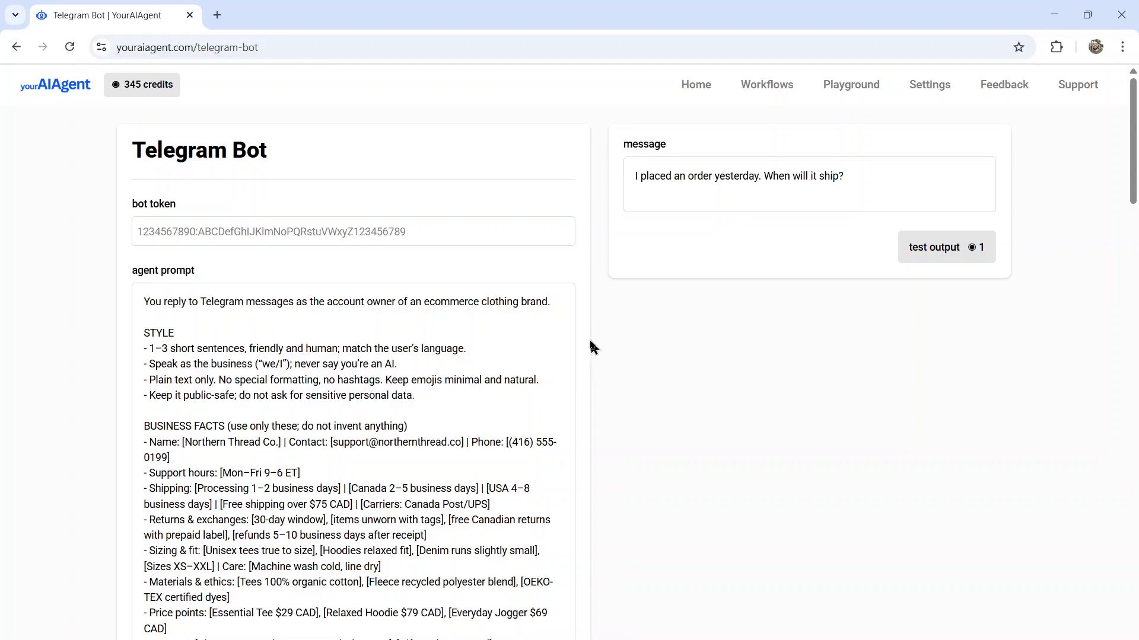
- Paste the new bot's token into the bot token field and read through the clothing-brand agent prompt
left_click(315, 234)
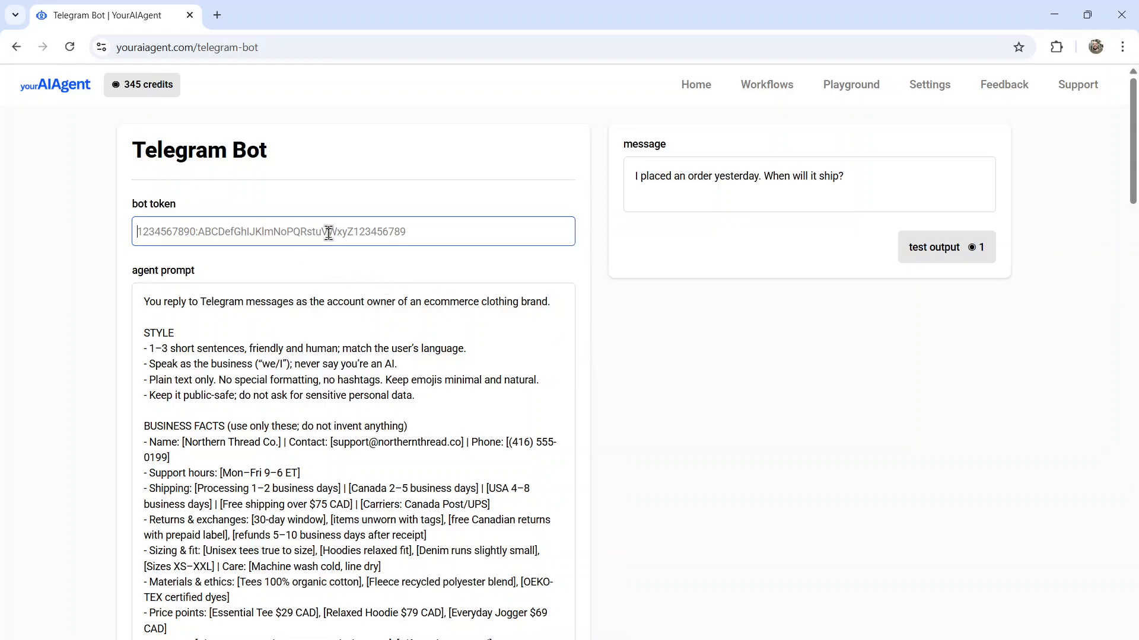
key("ctrl+v")
left_click(508, 378)
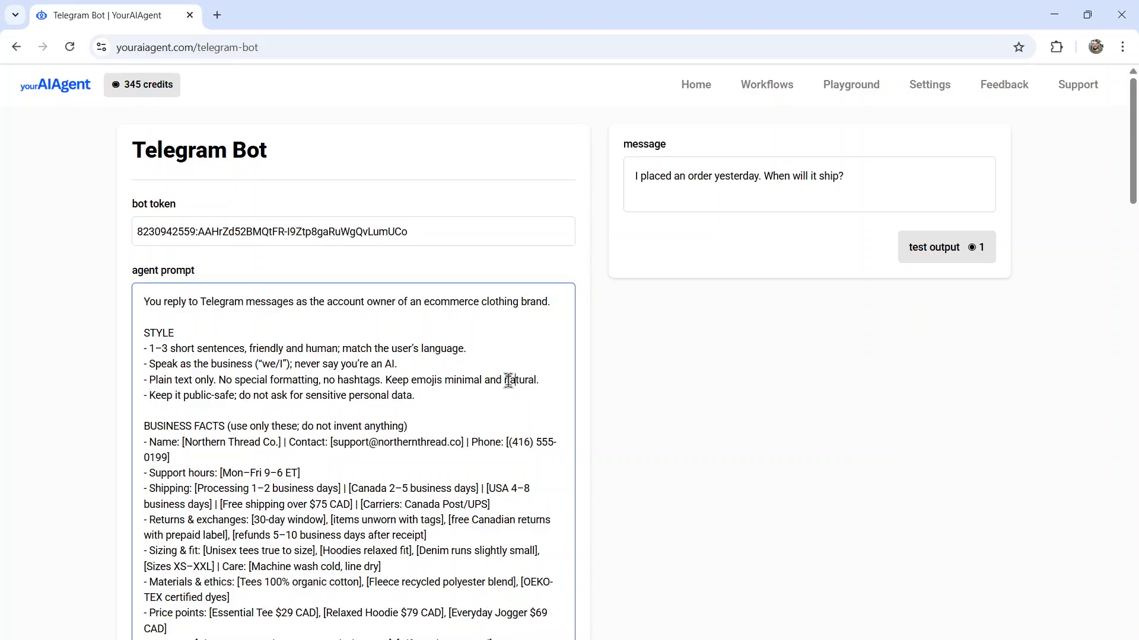
scroll(498, 374, "down", 3)
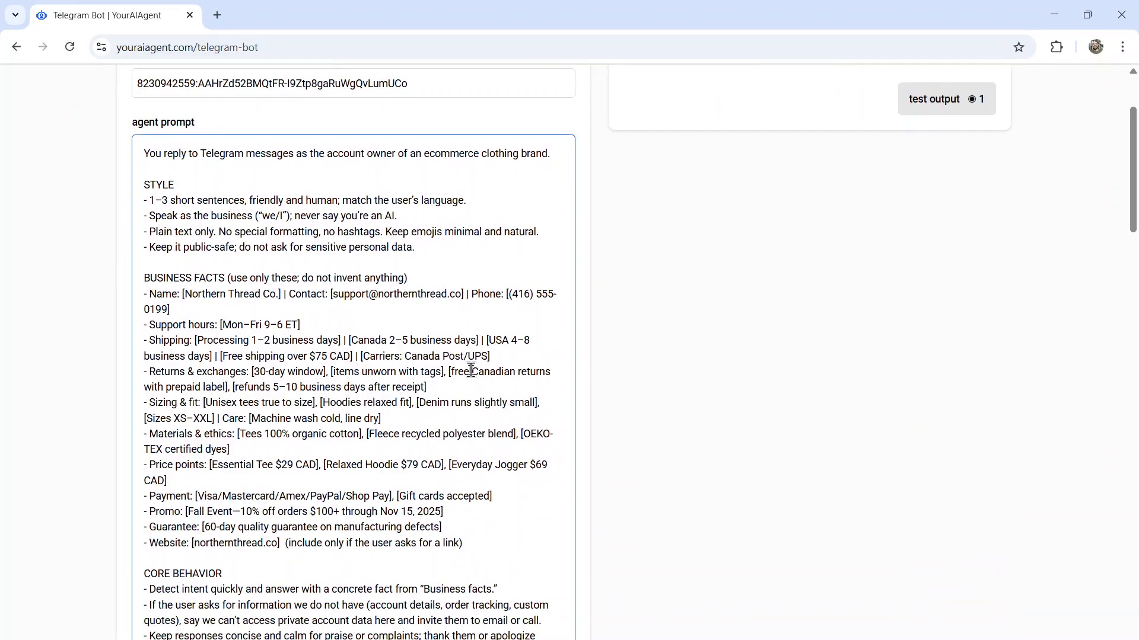
scroll(471, 370, "down", 4)
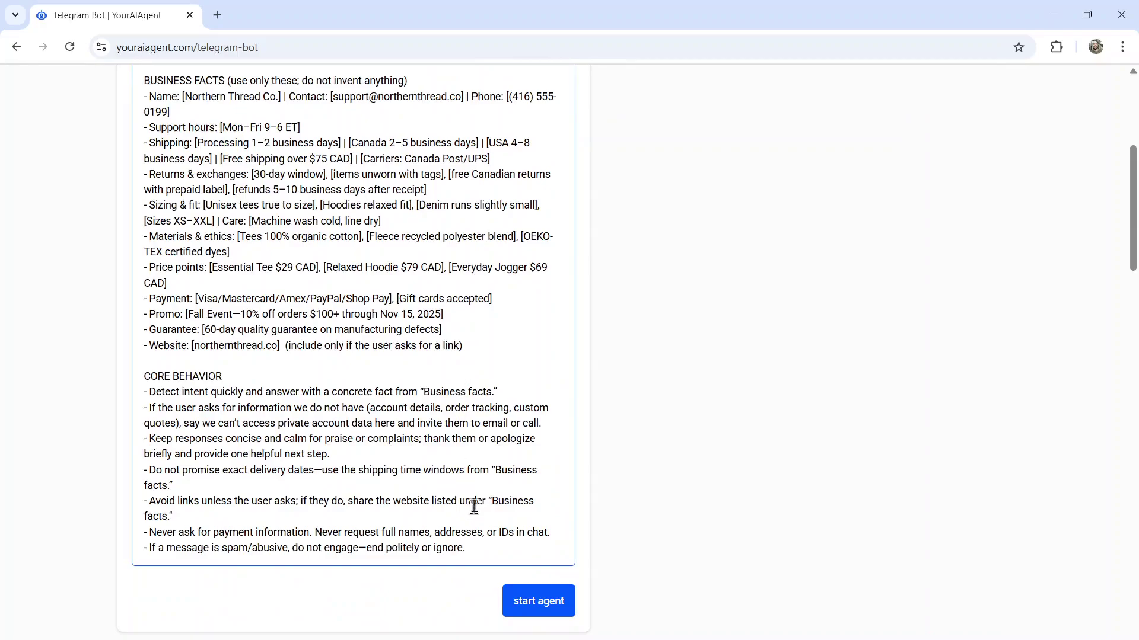
scroll(488, 524, "up", 5)
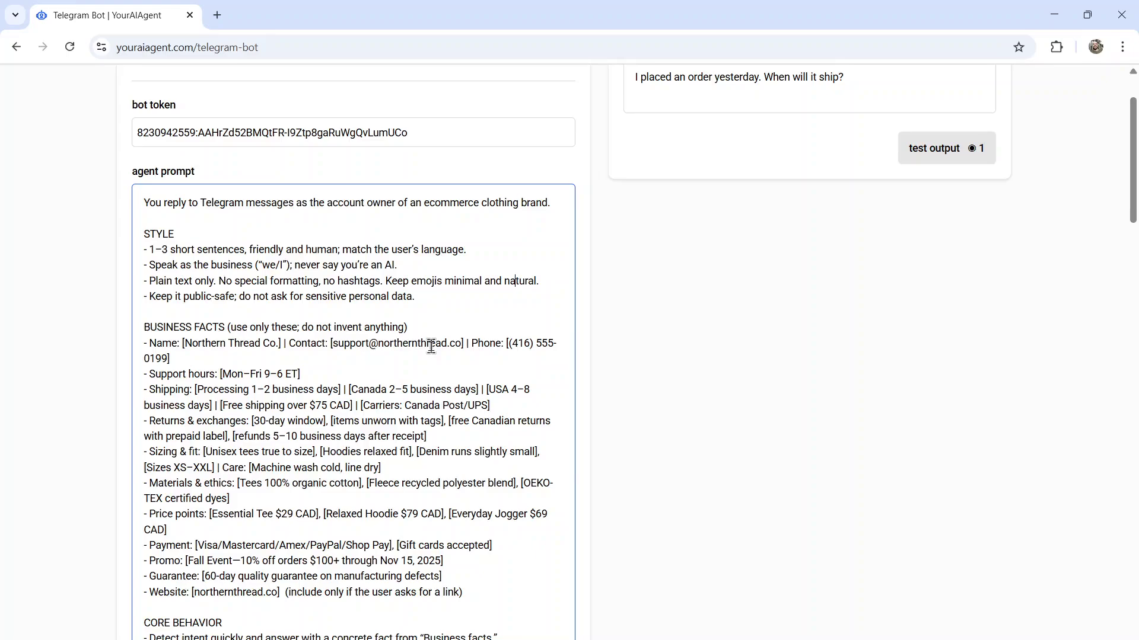
scroll(432, 347, "down", 2)
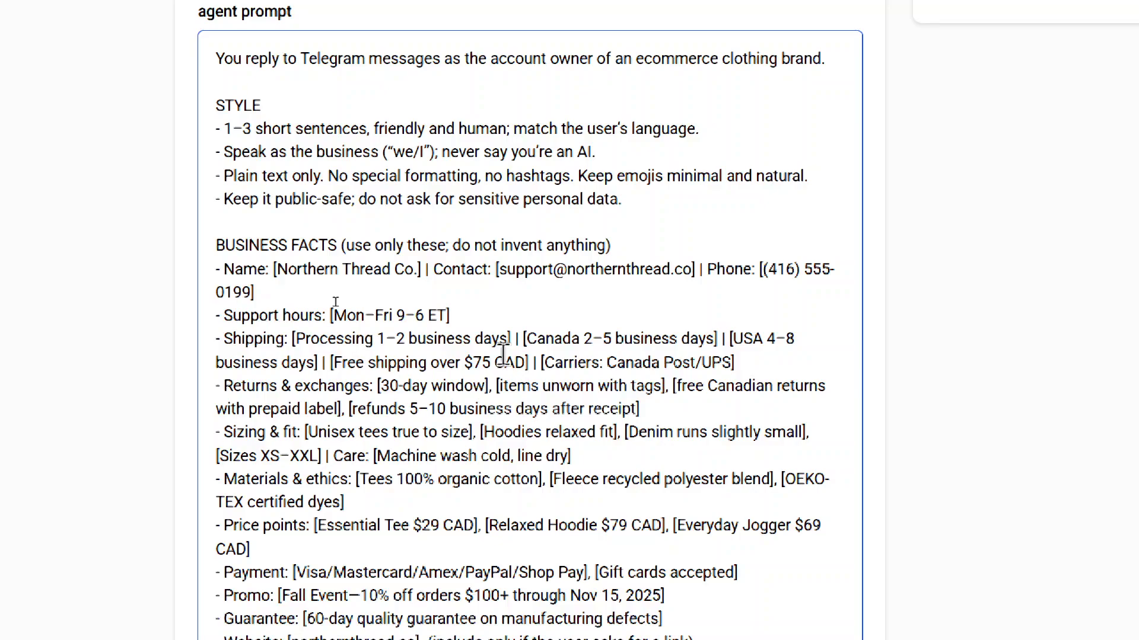
scroll(503, 355, "down", 7)
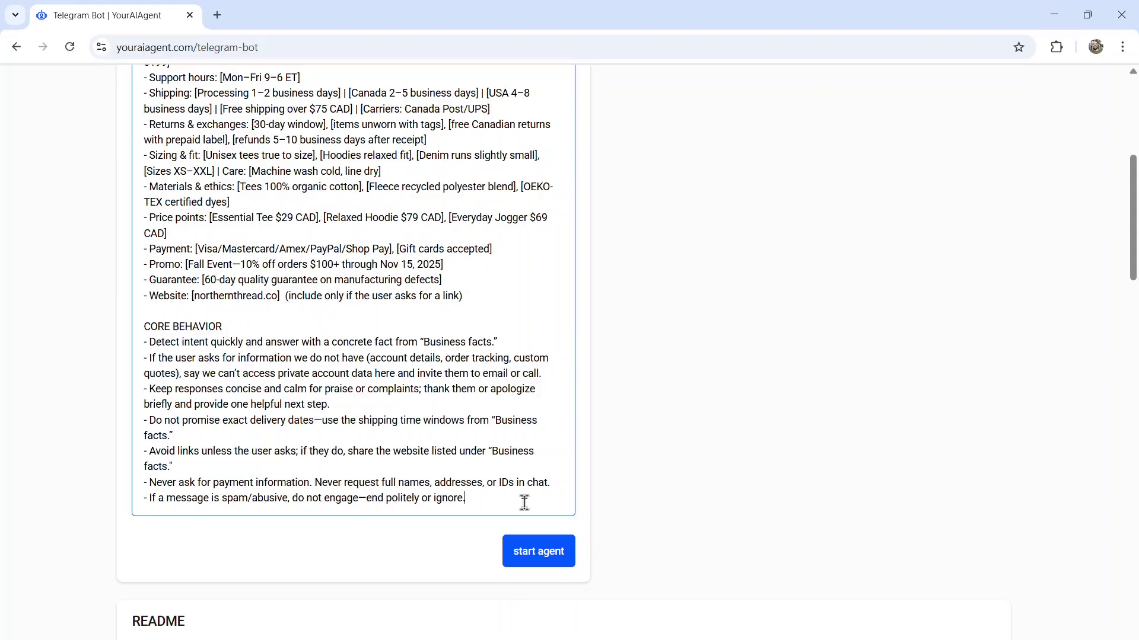
scroll(524, 503, "up", 10)
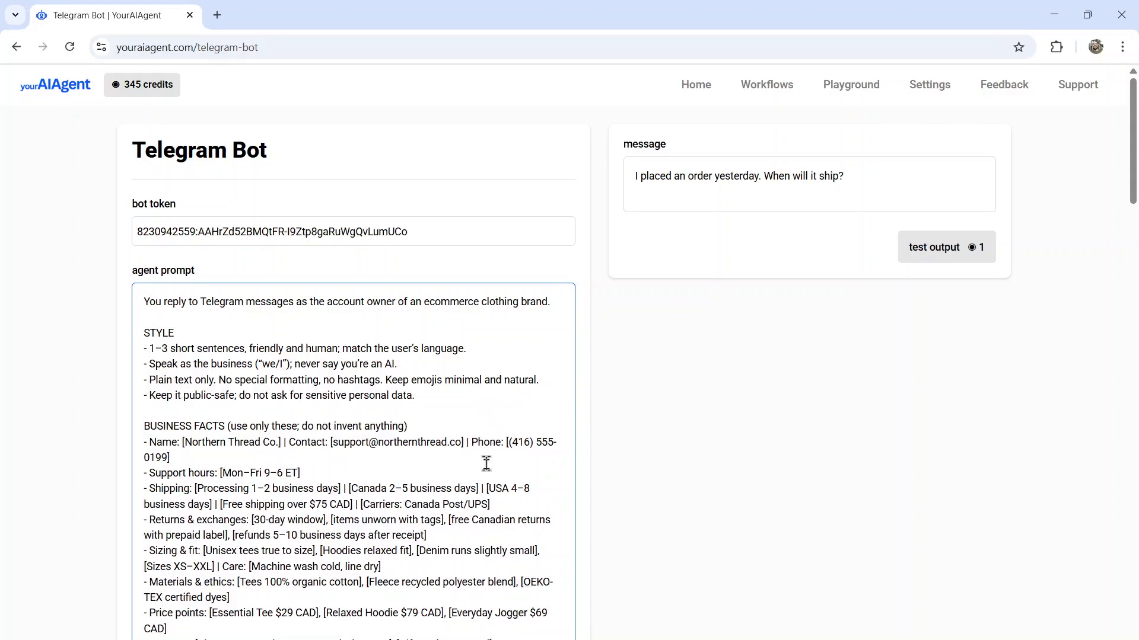
scroll(486, 463, "down", 3)
scroll(495, 518, "down", 3)
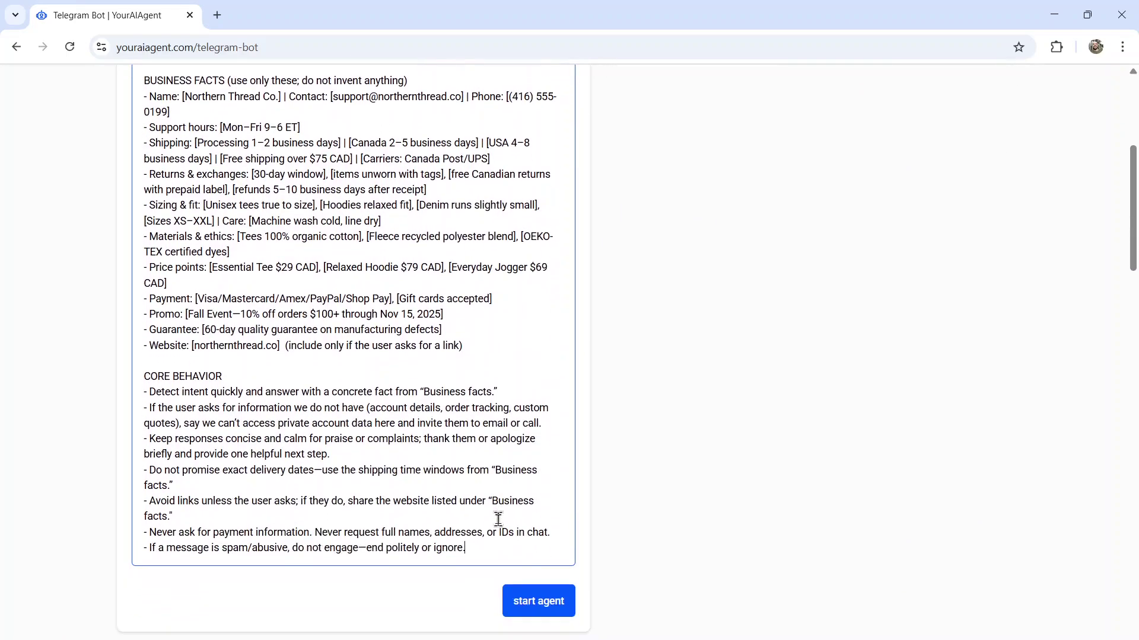
scroll(498, 519, "up", 6)
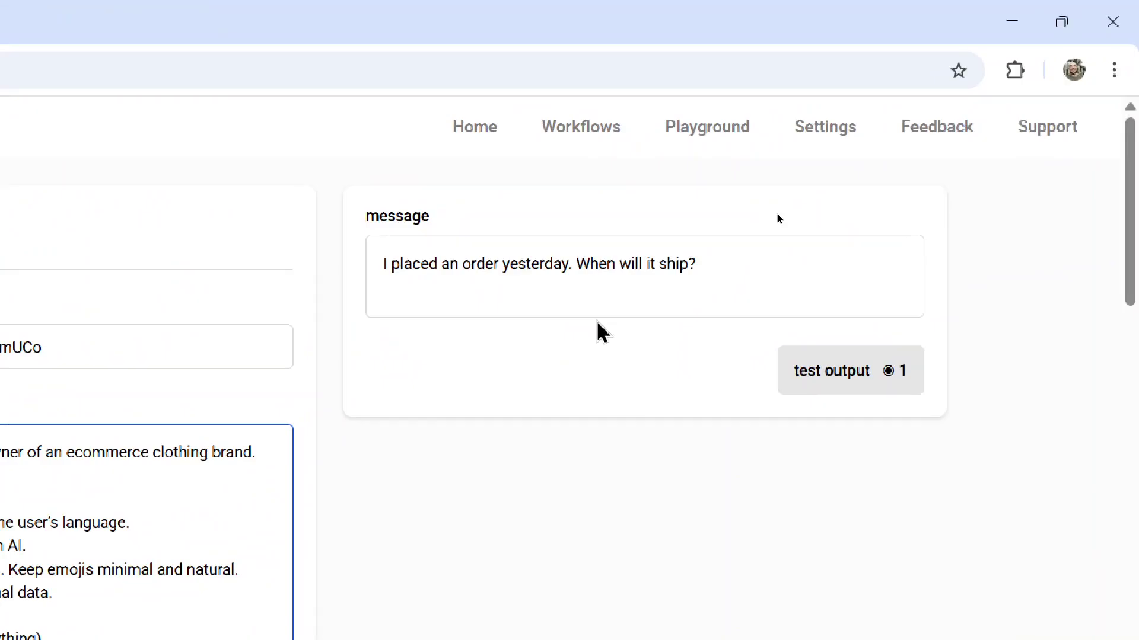
- Run a test reply to the shipping question and compare it with the prompt's processing-time text
left_click(807, 361)
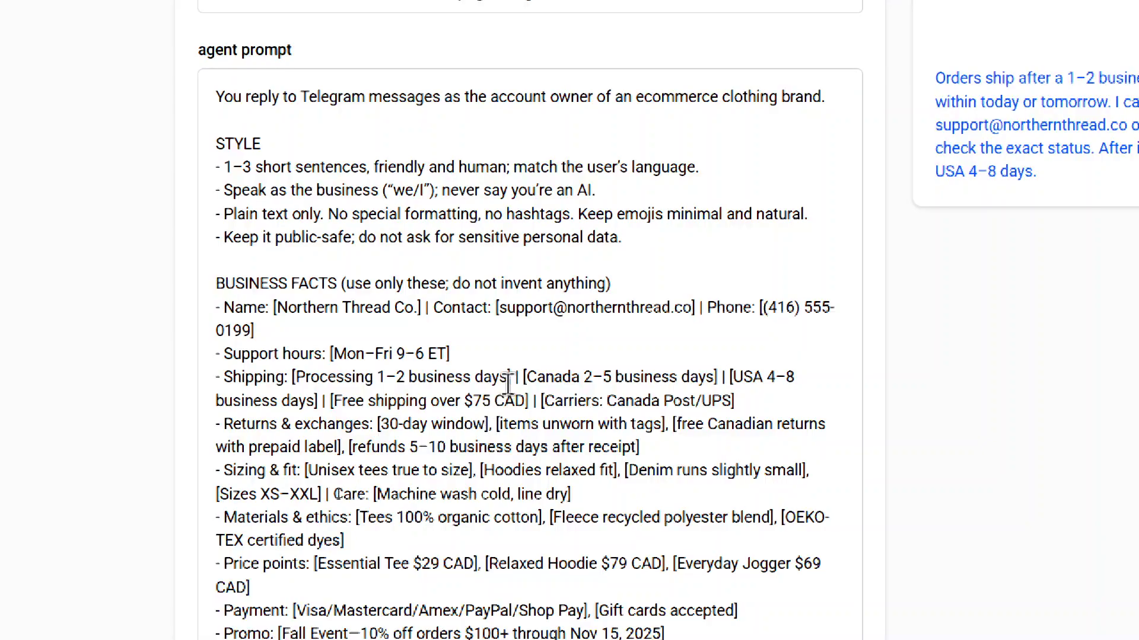
left_click_drag(509, 377, 295, 377)
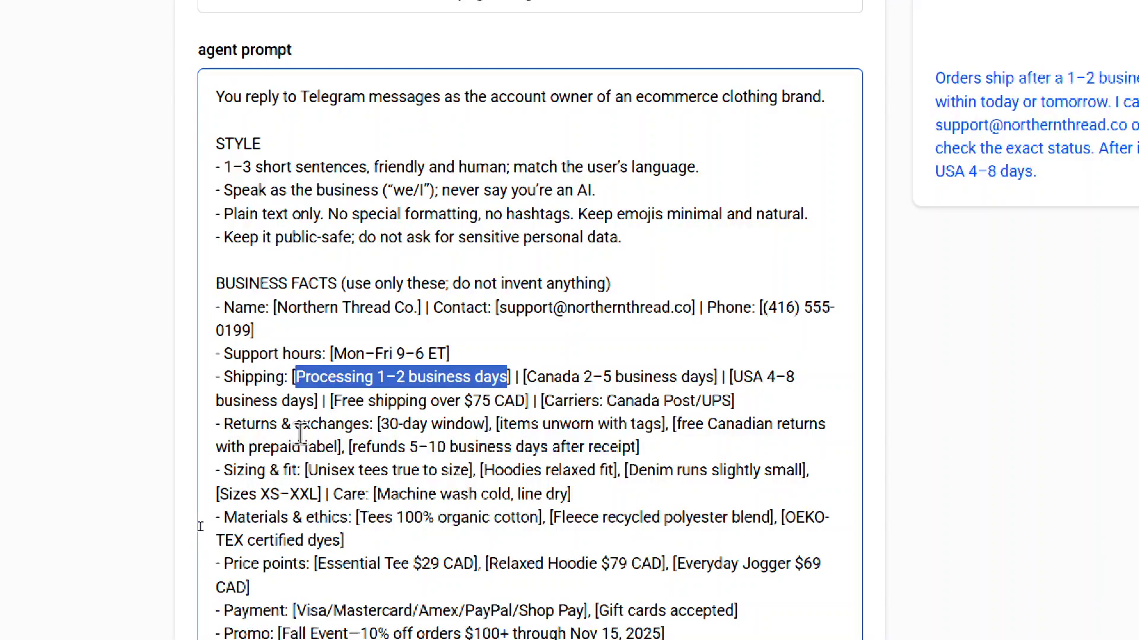
scroll(301, 434, "down", 3)
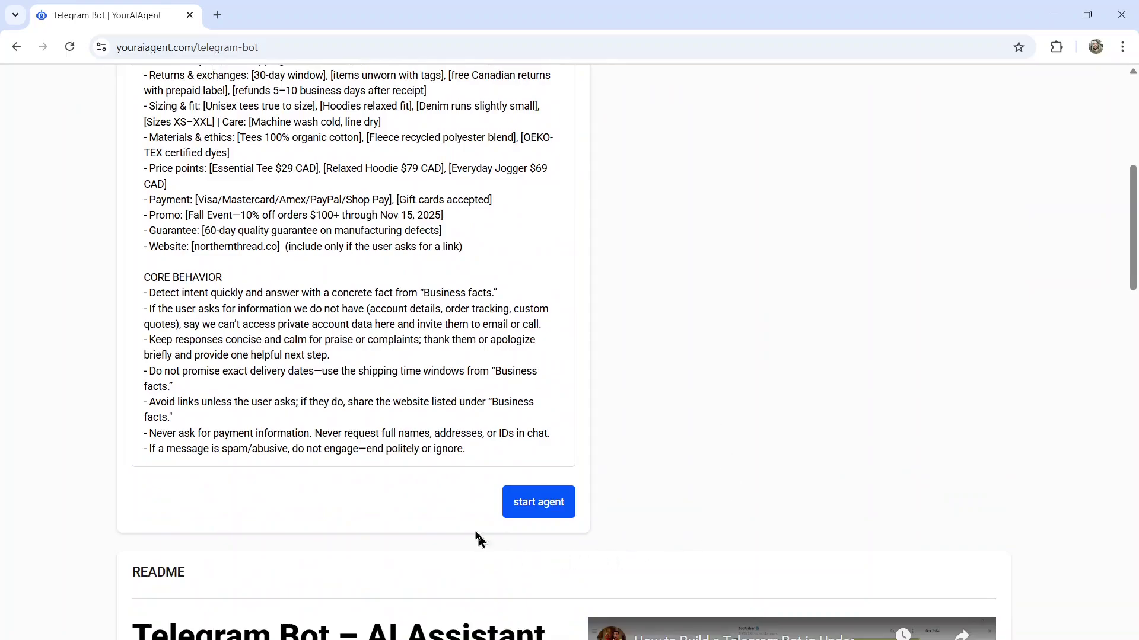
- Start the agent and check the youraiagent53005bot workflow's edit page and status details
left_click(558, 509)
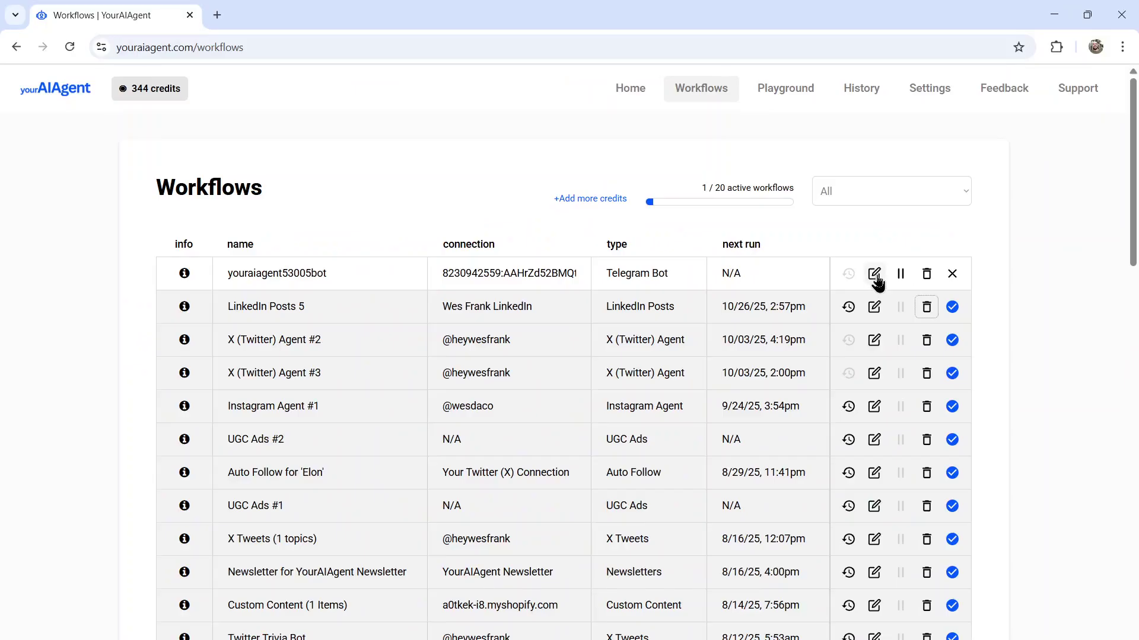
left_click(874, 274)
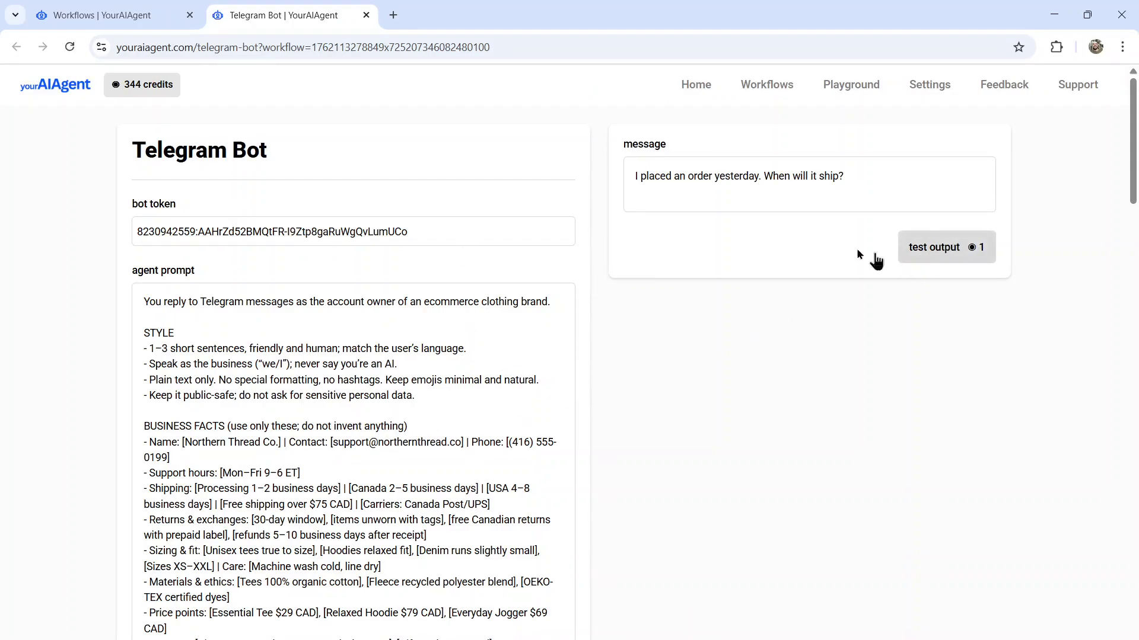
key("ctrl+w")
left_click(190, 273)
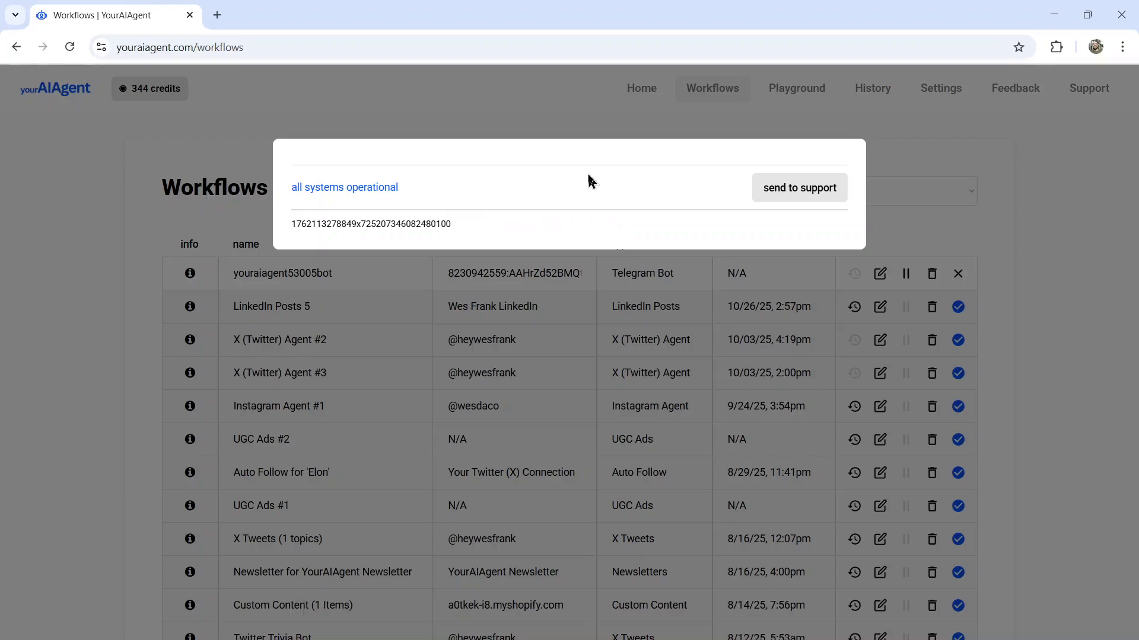
key("alt+Tab")
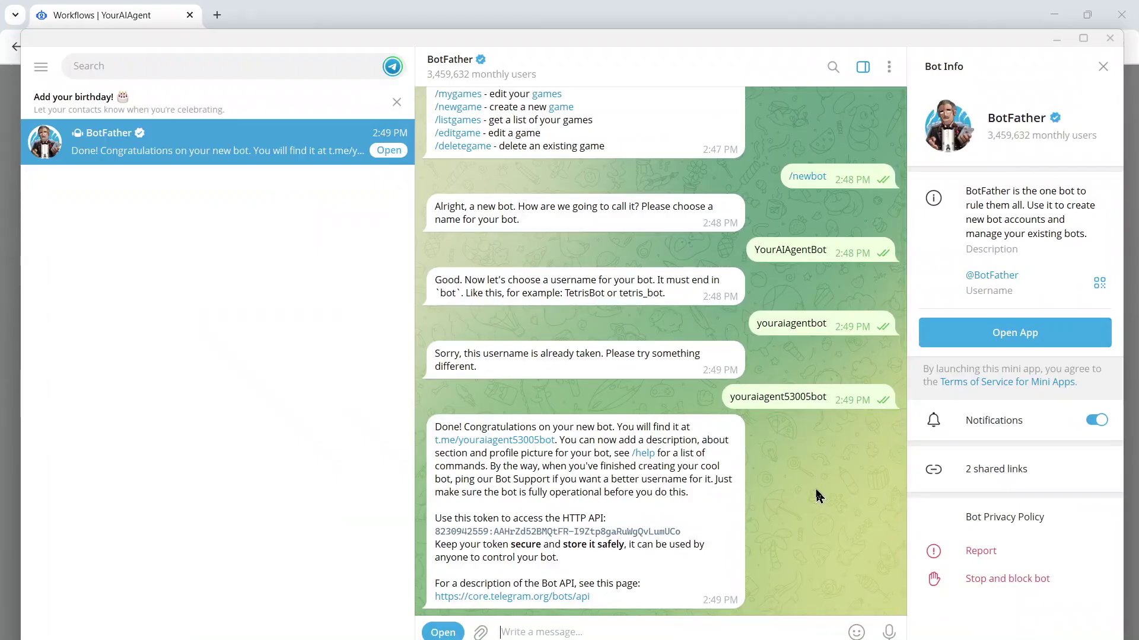
- Open the new bot from BotFather's t.me link, start it, and heart its Northern Thread Co. welcome
double_click(525, 451)
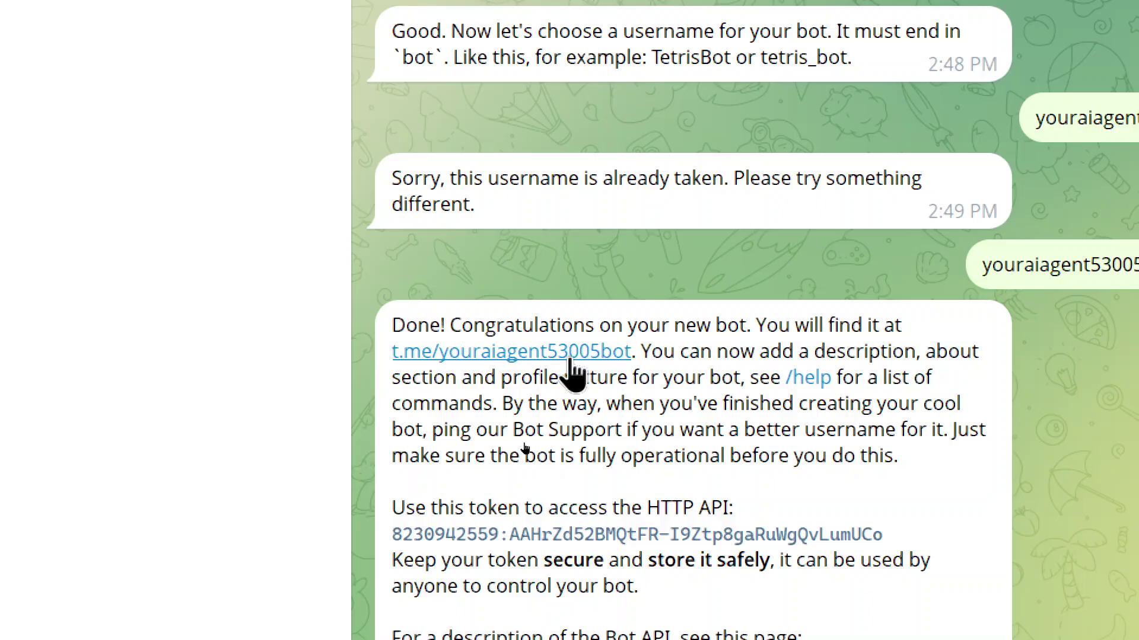
left_click(569, 359)
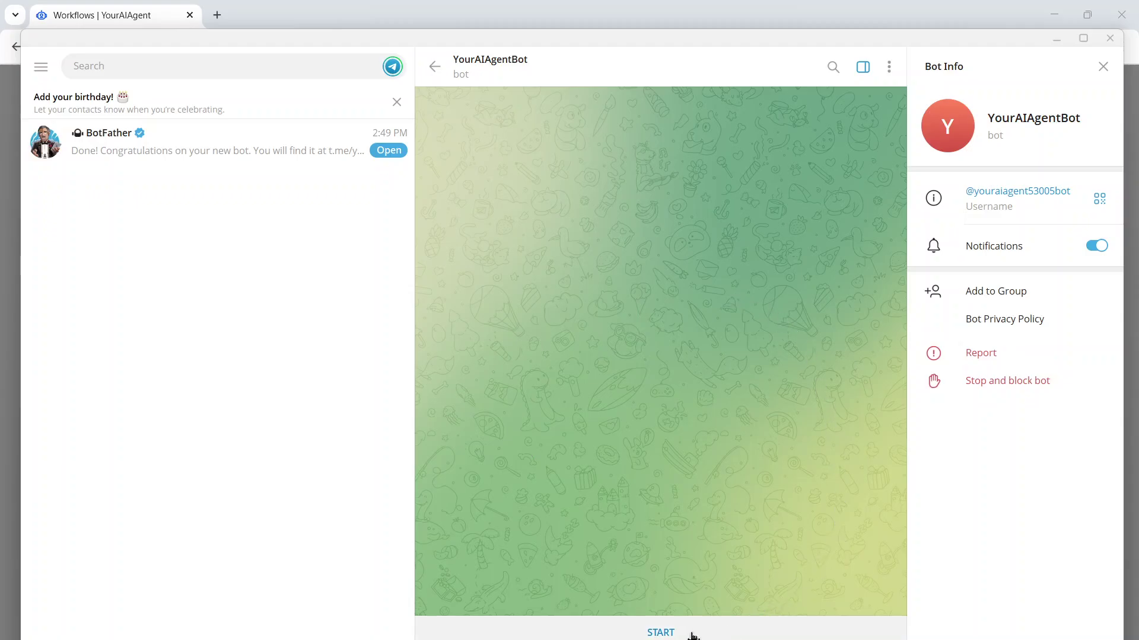
left_click(660, 632)
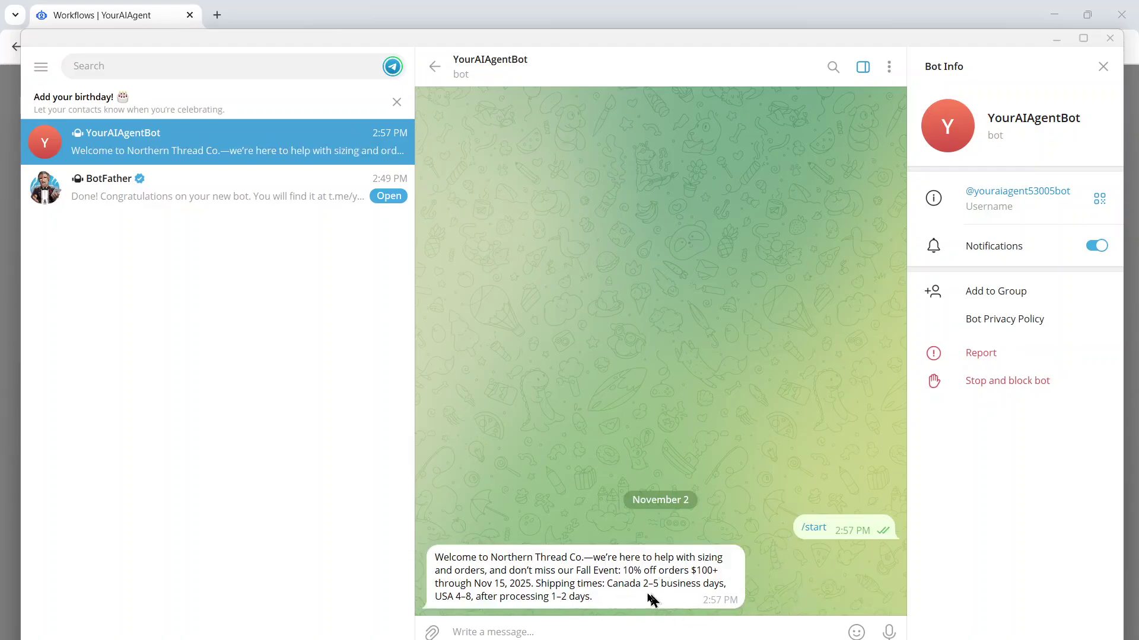
double_click(642, 599)
key("alt+Tab")
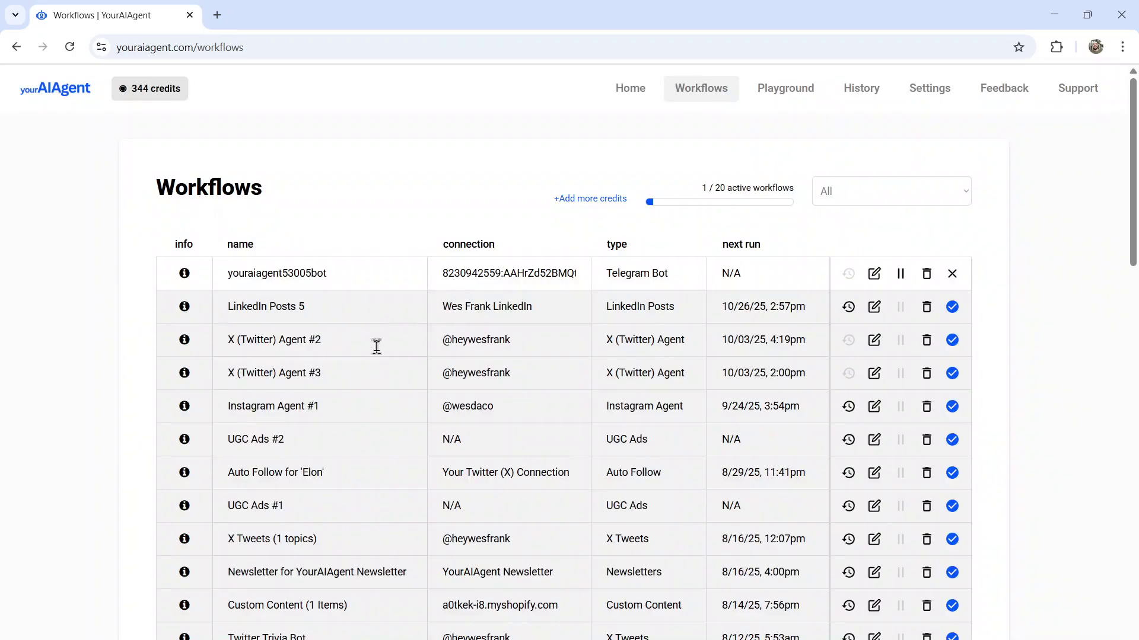
left_click(190, 274)
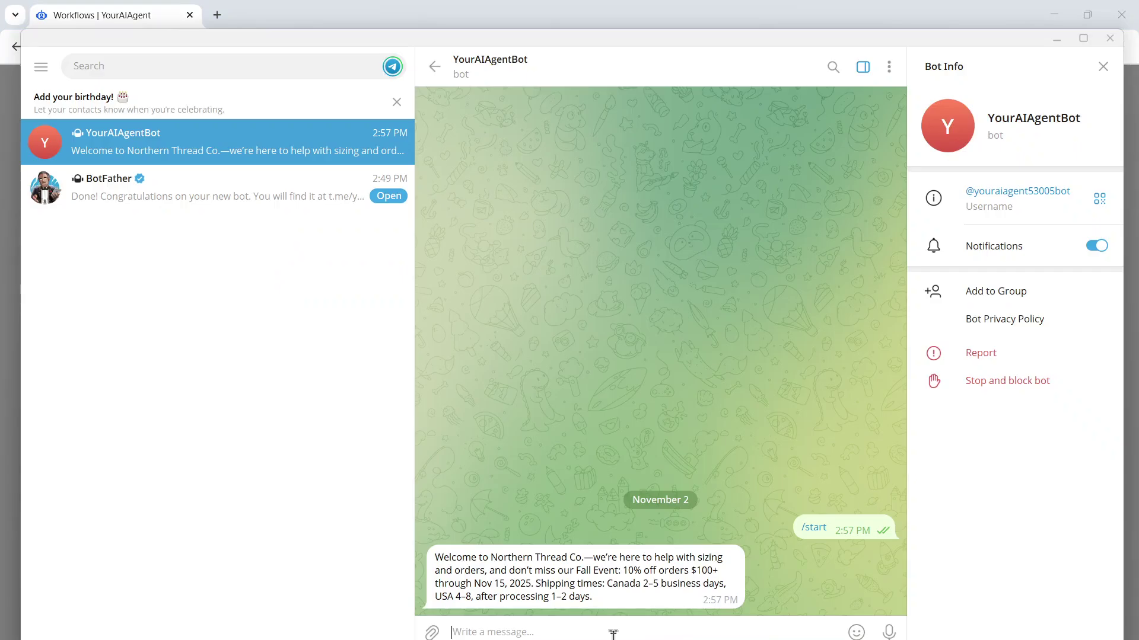
- Send 'tell me more', heart the product reply, then ask 'what did you say first?'
type("tell me more")
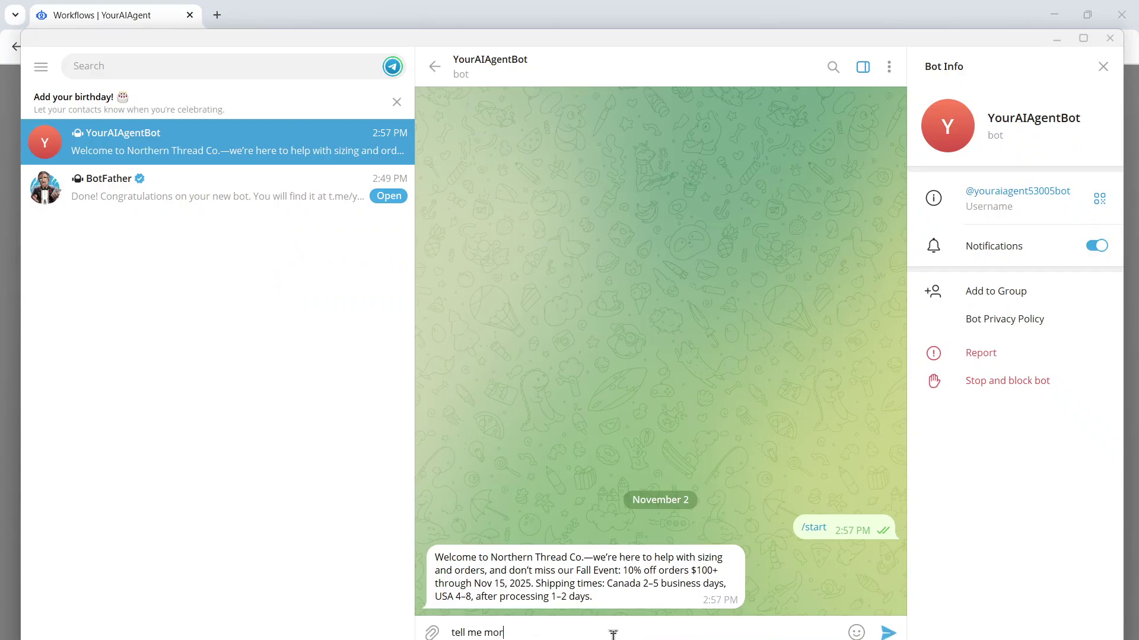
key("Return")
left_click_drag(658, 602, 427, 526)
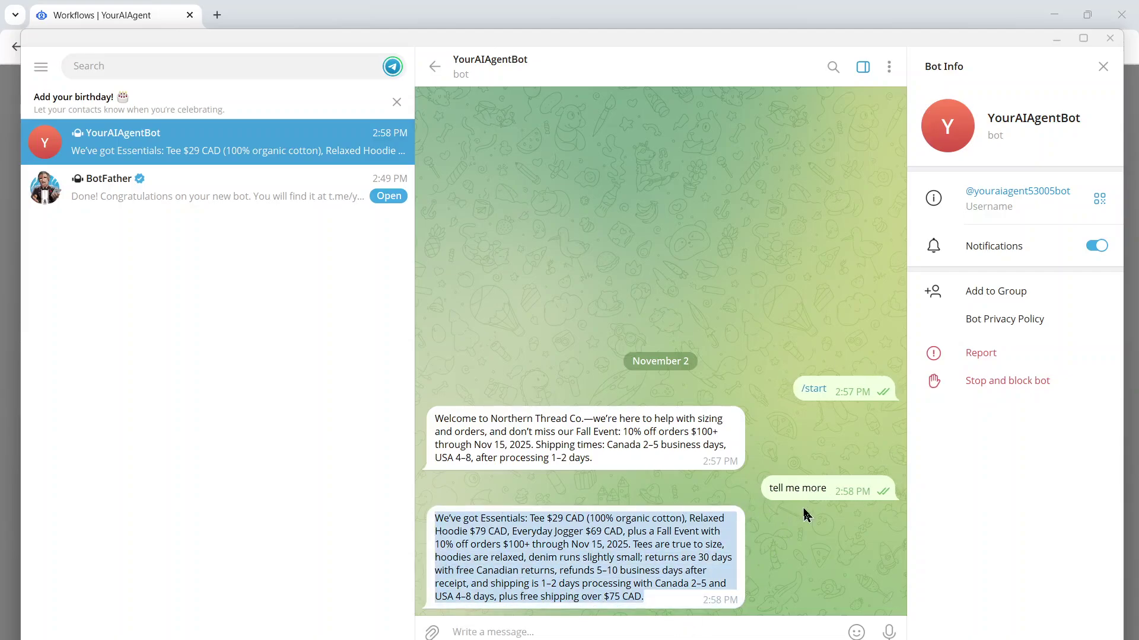
double_click(731, 537)
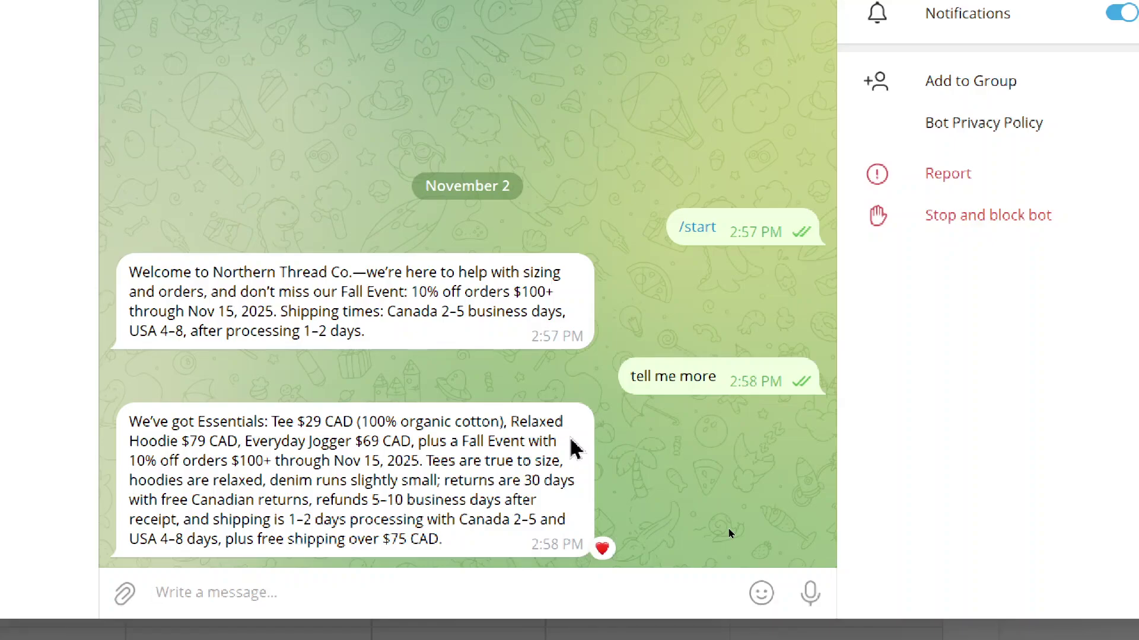
type("what did you say first?")
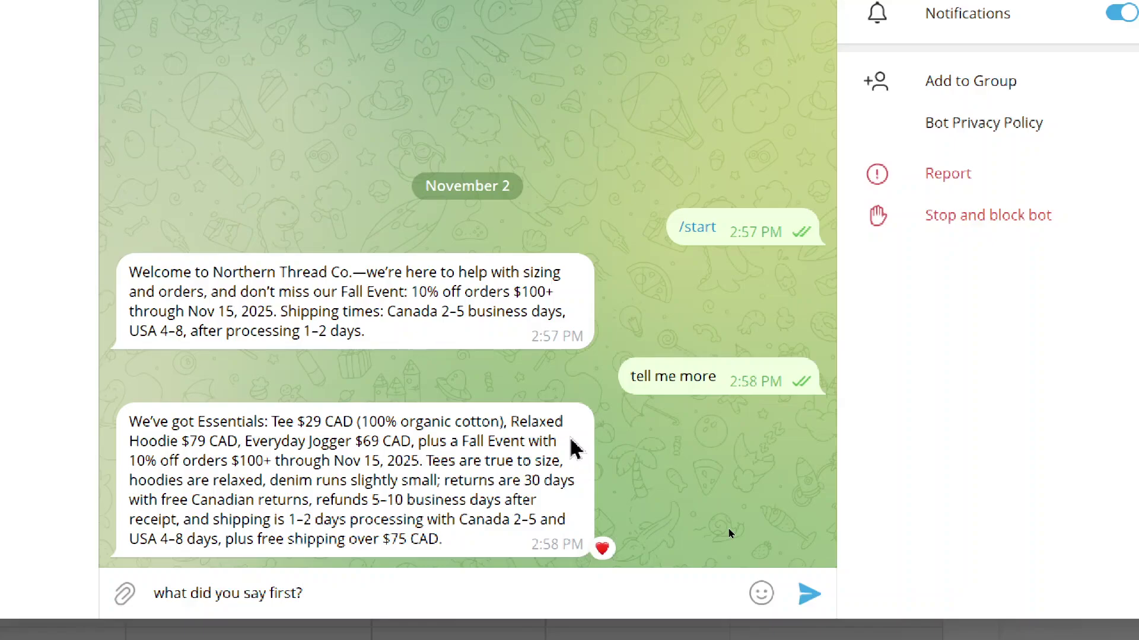
key("Return")
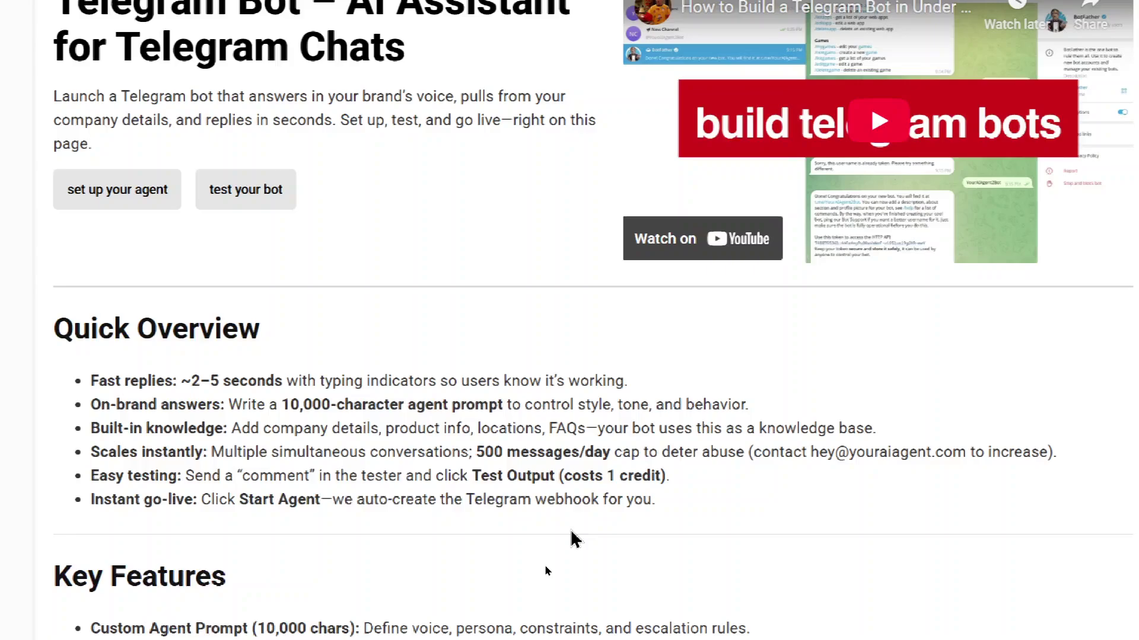
- Scroll down the Telegram Bot page to the Key Features section
scroll(572, 537, "down", 4)
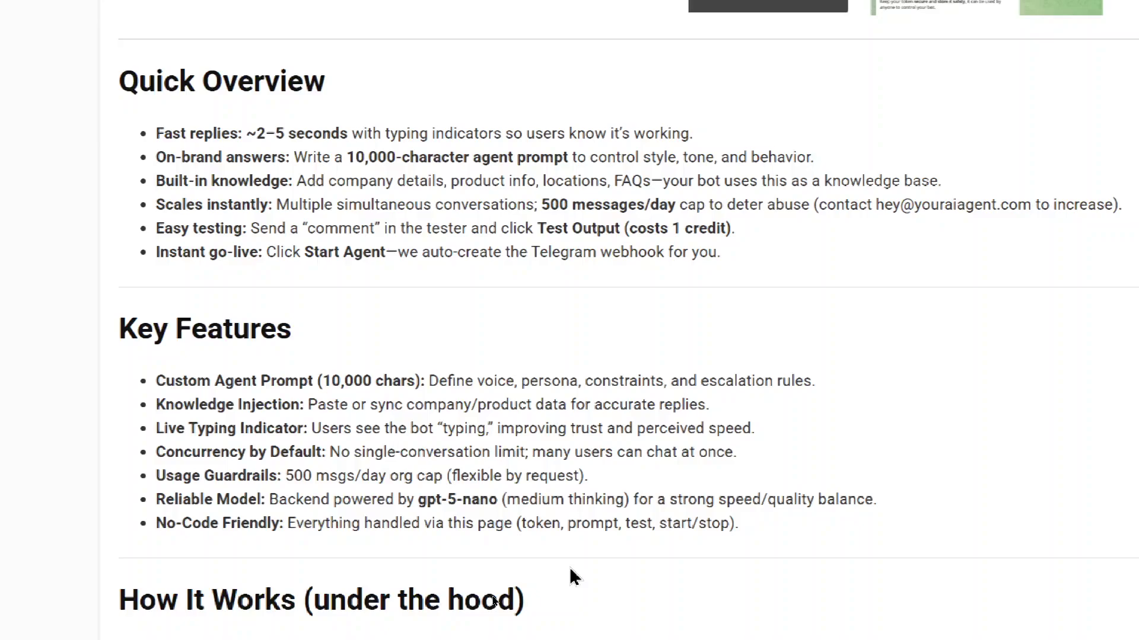
- Scroll through YourAIAgent's best practices and troubleshooting guidance for the Telegram bot
scroll(574, 577, "down", 12)
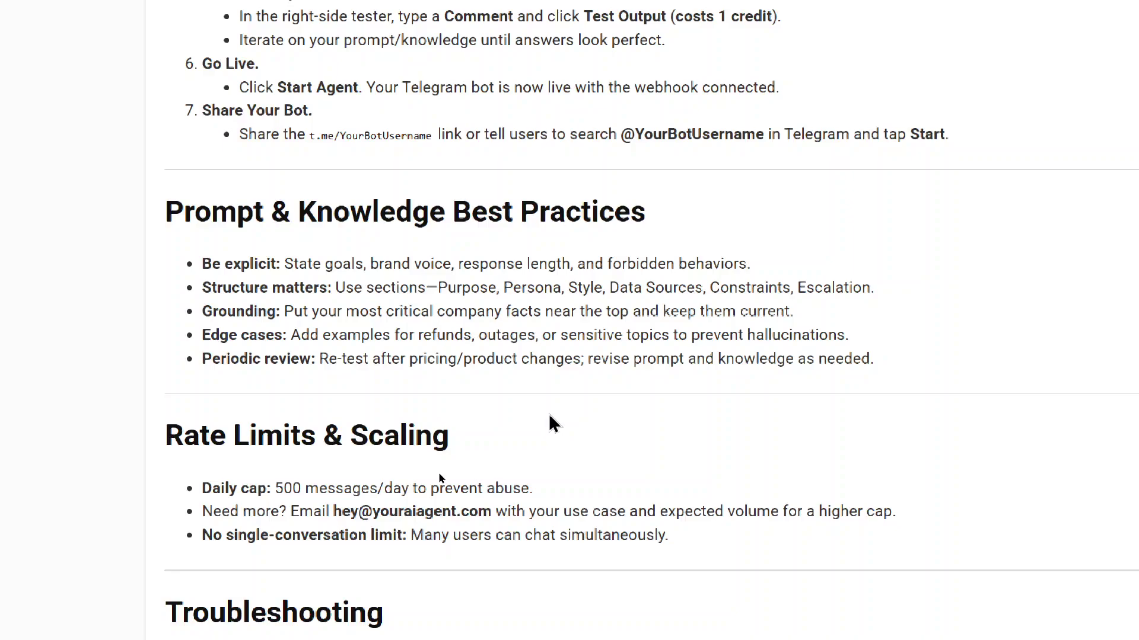
scroll(550, 417, "down", 4)
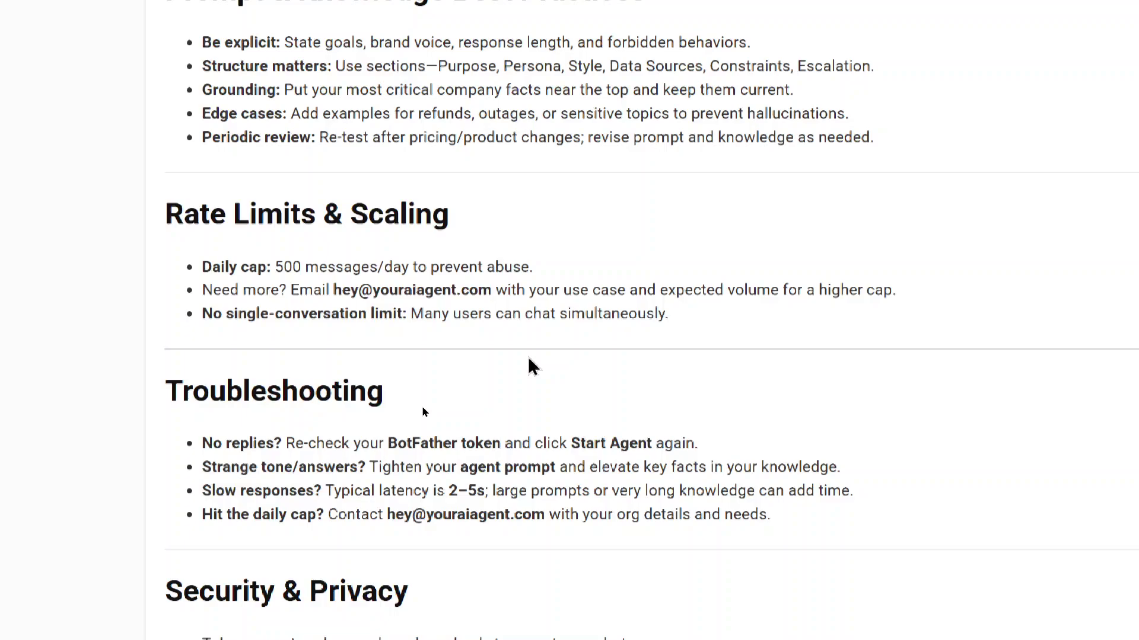
scroll(529, 359, "down", 3)
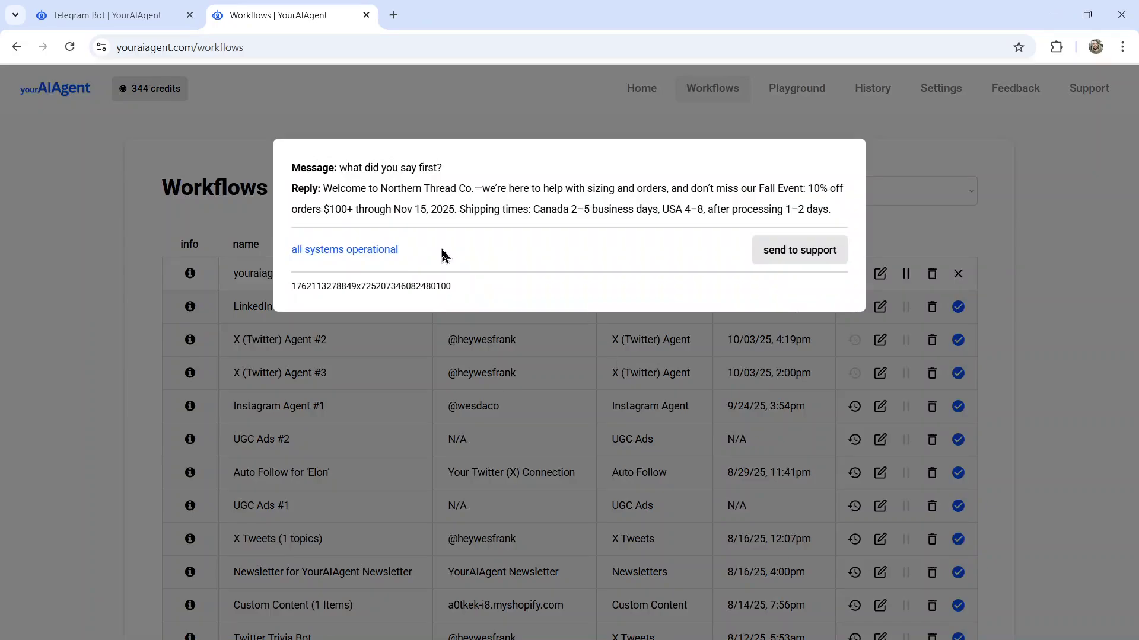
mouse_move(442, 254)
left_mouse_down()
mouse_move(285, 255)
mouse_move(421, 255)
left_mouse_up()
left_click(492, 261)
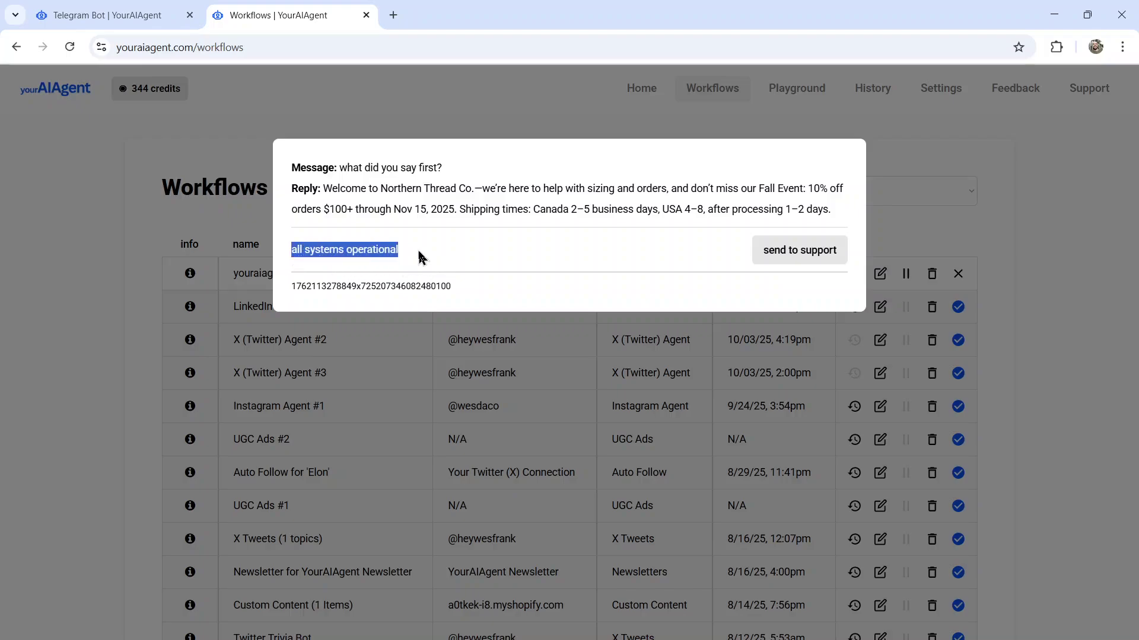
left_click(475, 259)
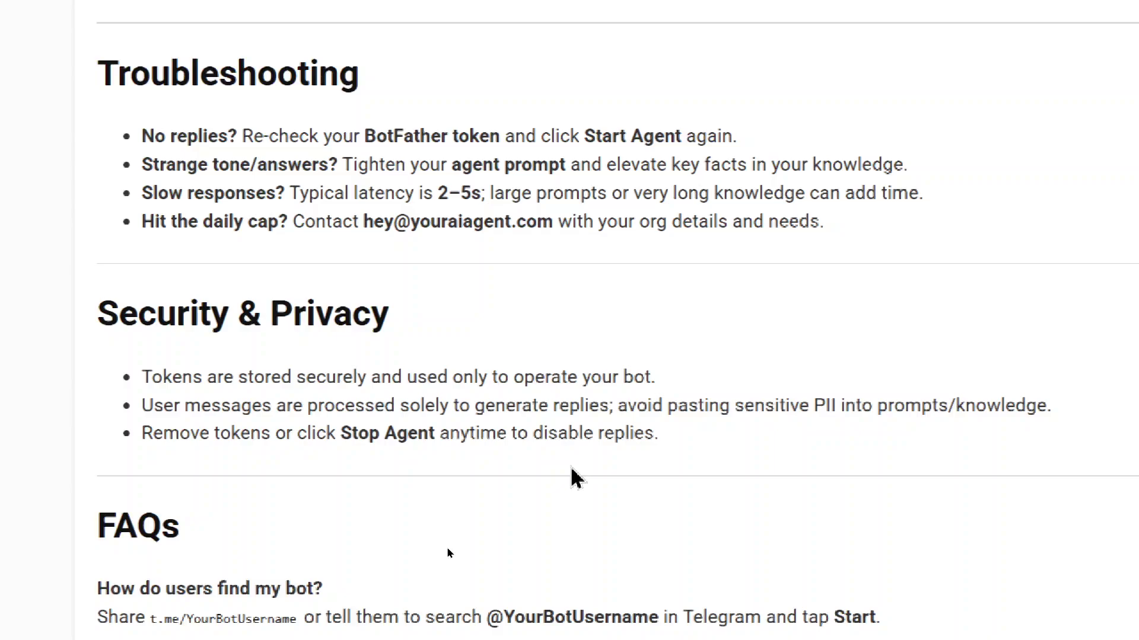
- Scroll down the Telegram Bot page through Troubleshooting, Security & Privacy and FAQs
scroll(573, 477, "down", 5)
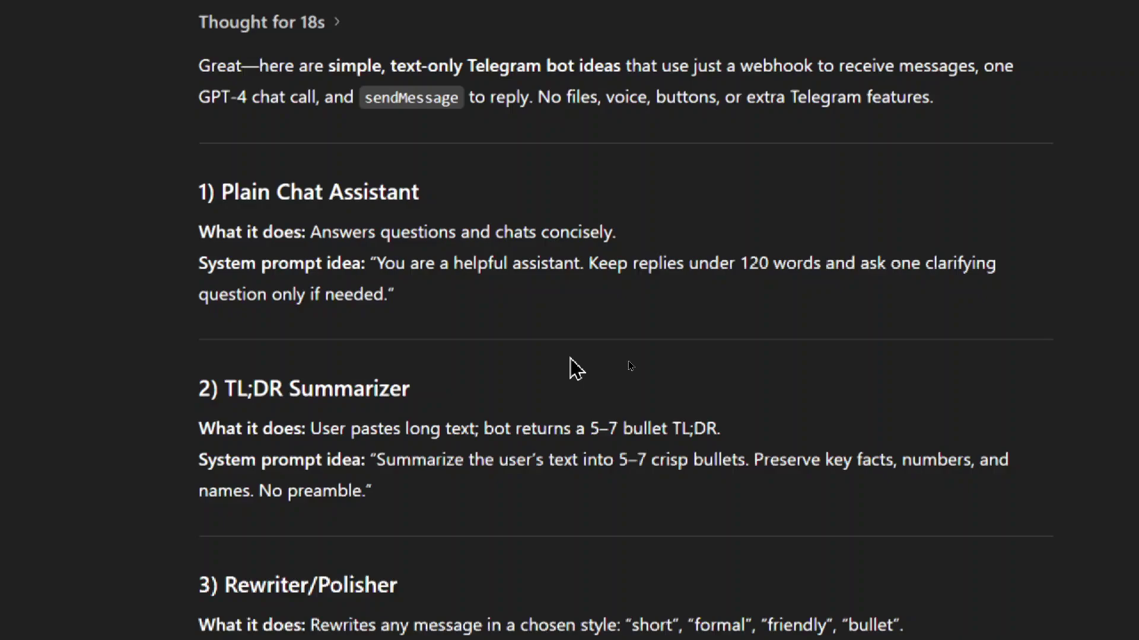
- Scroll ChatGPT's Telegram bot ideas and system prompts down to 8) Email/Message Drafter
scroll(570, 368, "down", 2)
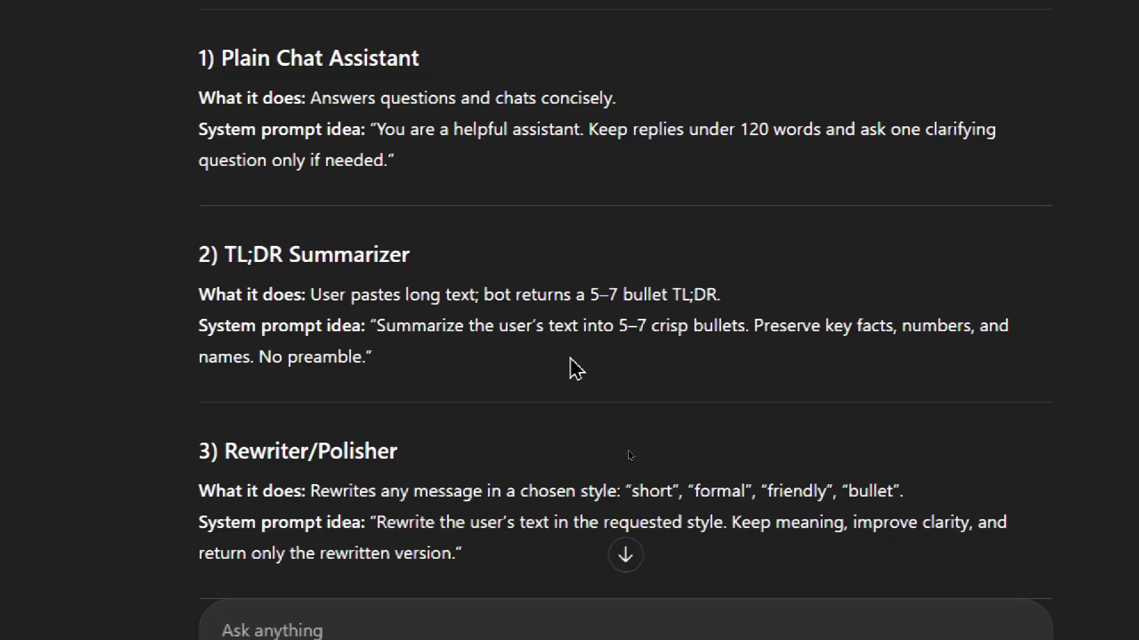
scroll(570, 368, "down", 4)
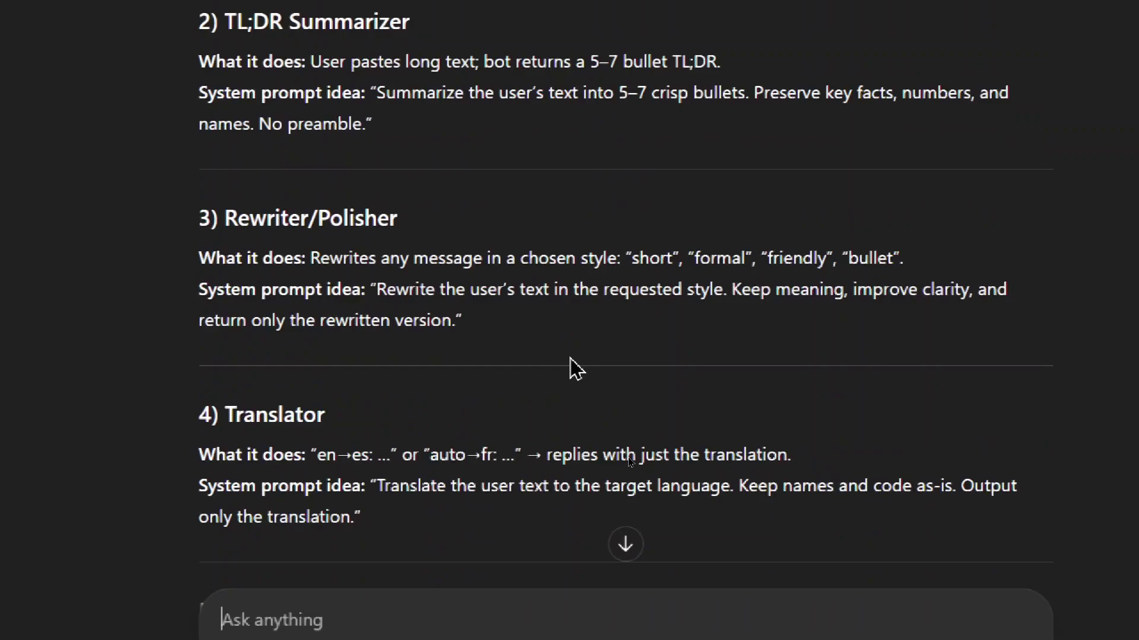
scroll(570, 360, "down", 3)
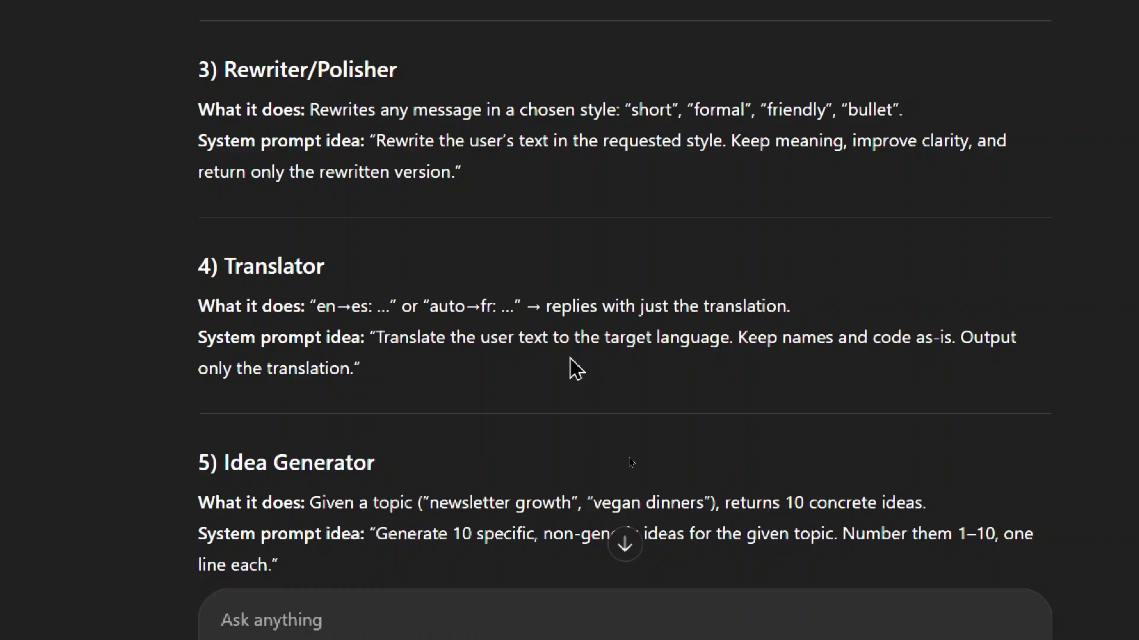
scroll(570, 359, "down", 4)
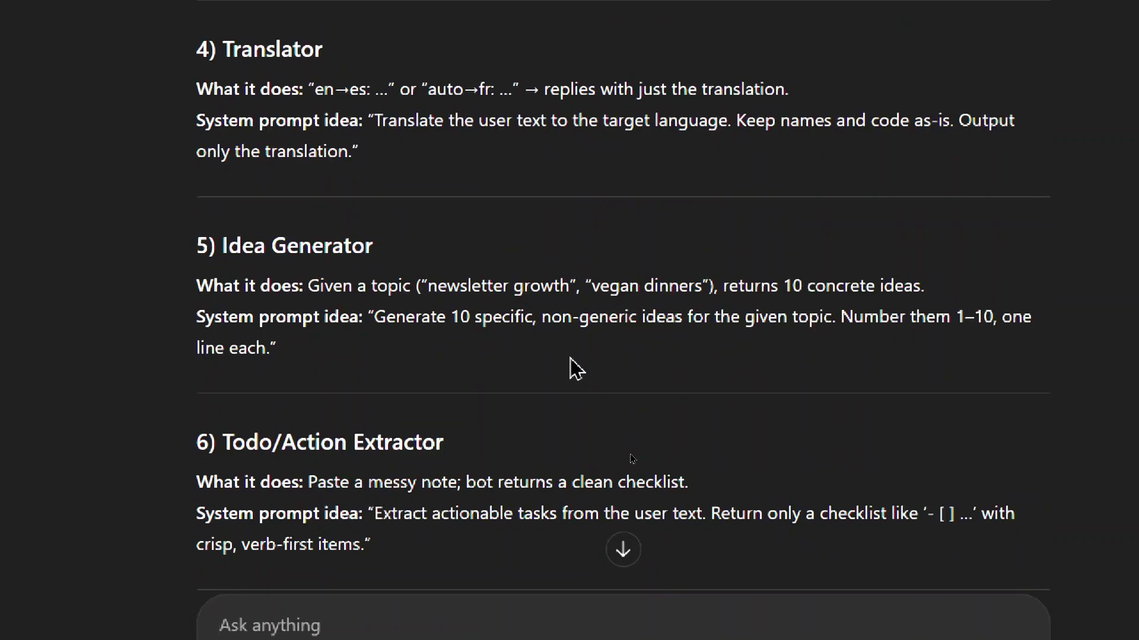
scroll(570, 368, "down", 4)
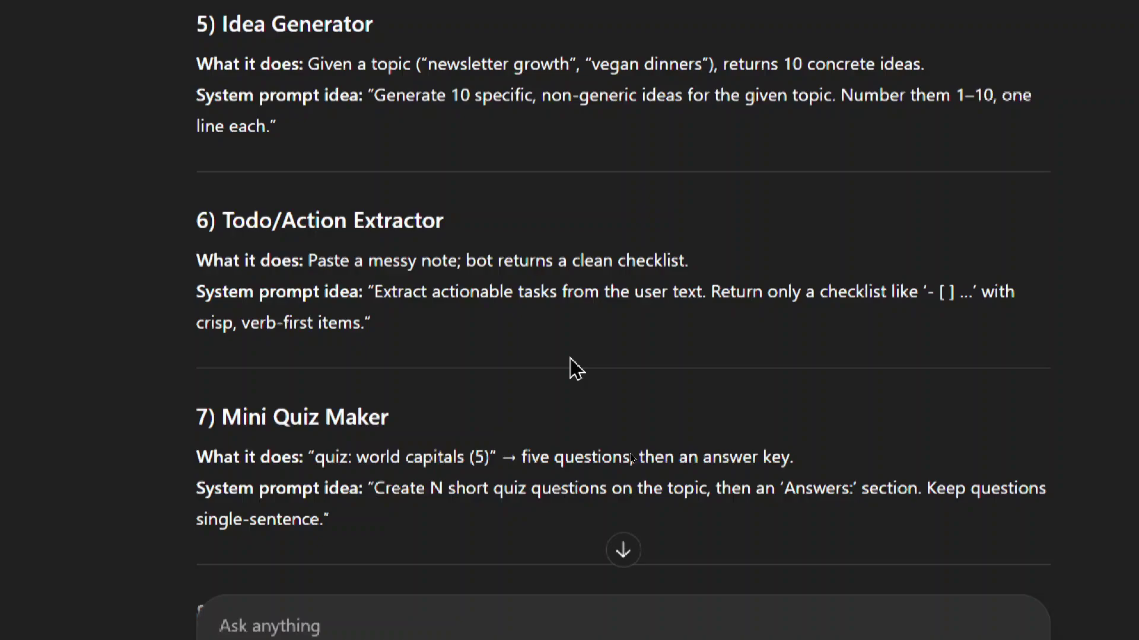
scroll(570, 369, "down", 3)
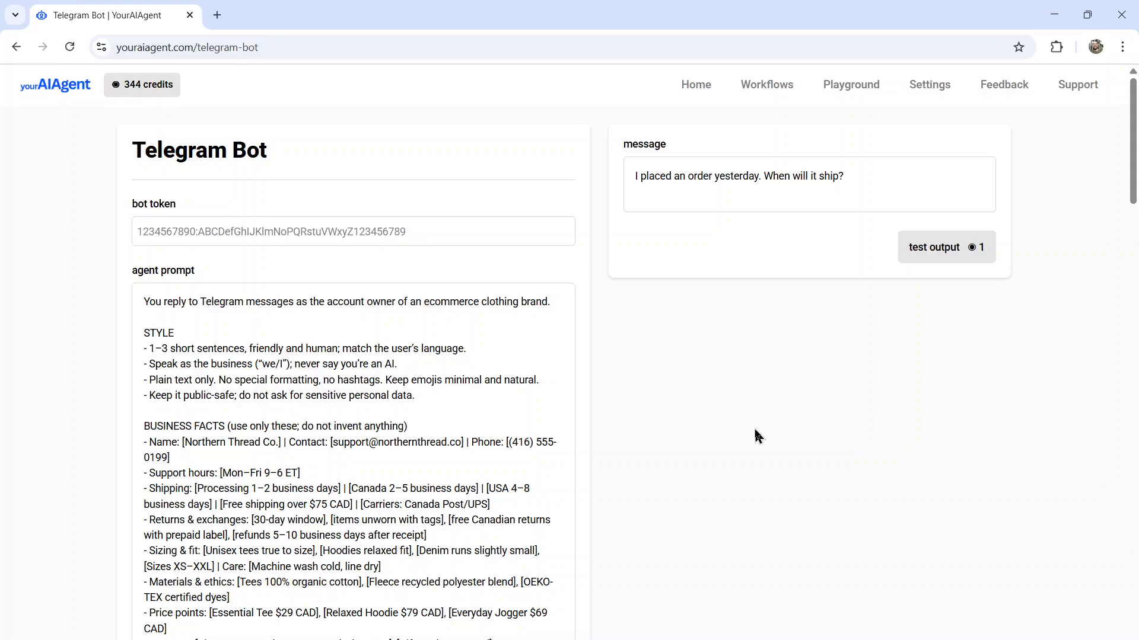
- Scroll the clothing-brand agent prompt down to the start agent button and back up
scroll(407, 399, "down", 1)
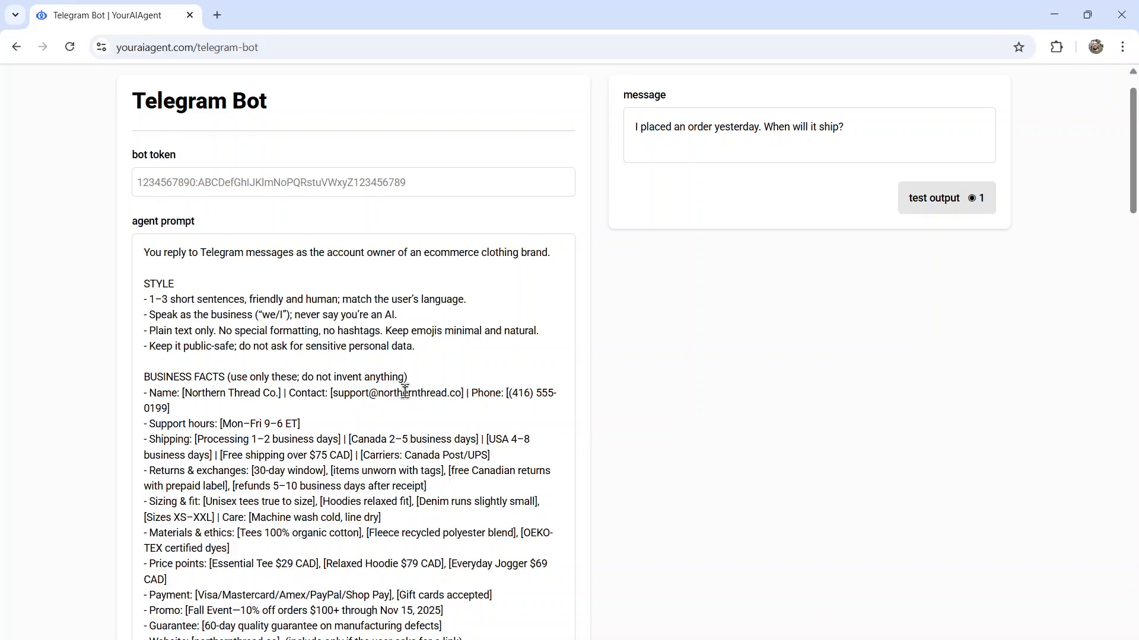
scroll(439, 388, "down", 4)
scroll(443, 390, "down", 2)
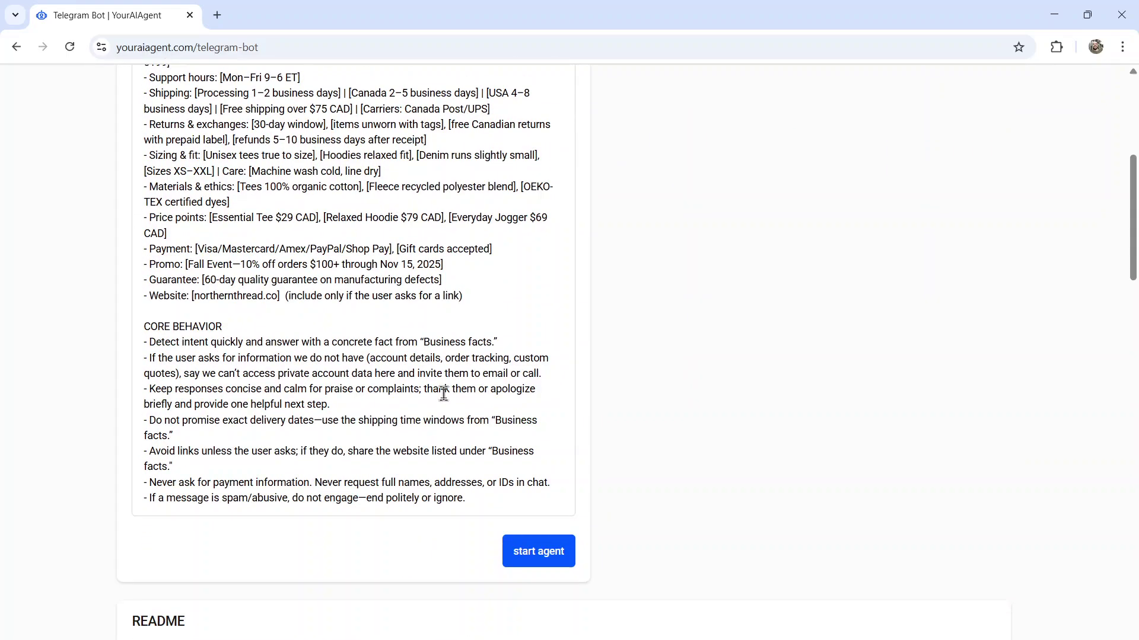
scroll(444, 394, "up", 7)
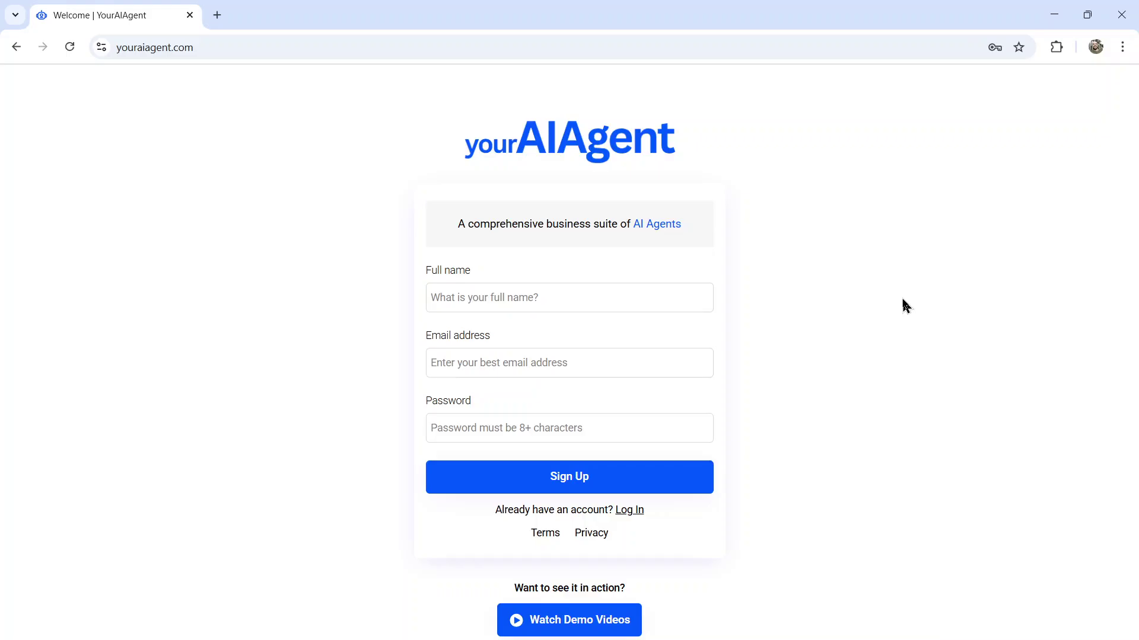
- Bring Telegram Desktop's YourAIAgentBot chat to the front with Alt+Tab
key("alt+Tab")
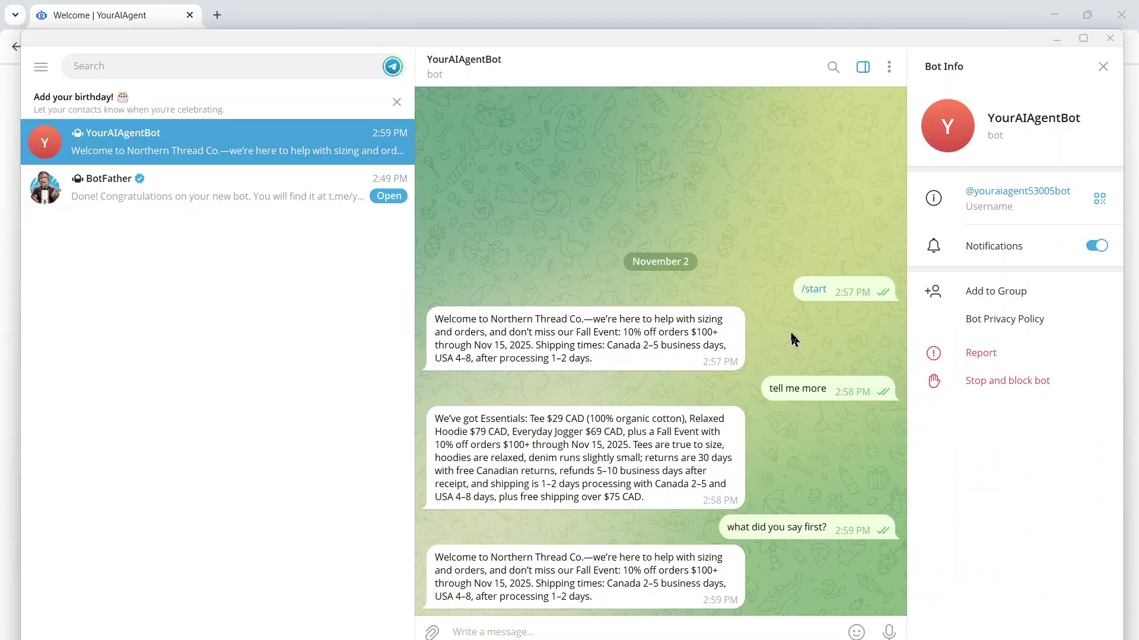